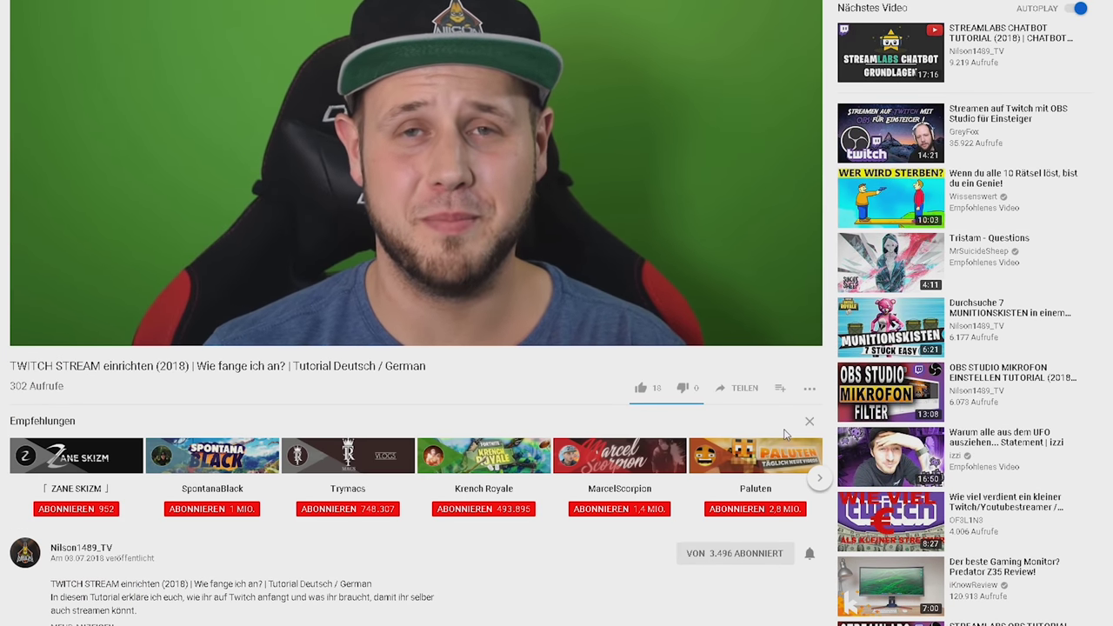
left_click(809, 560)
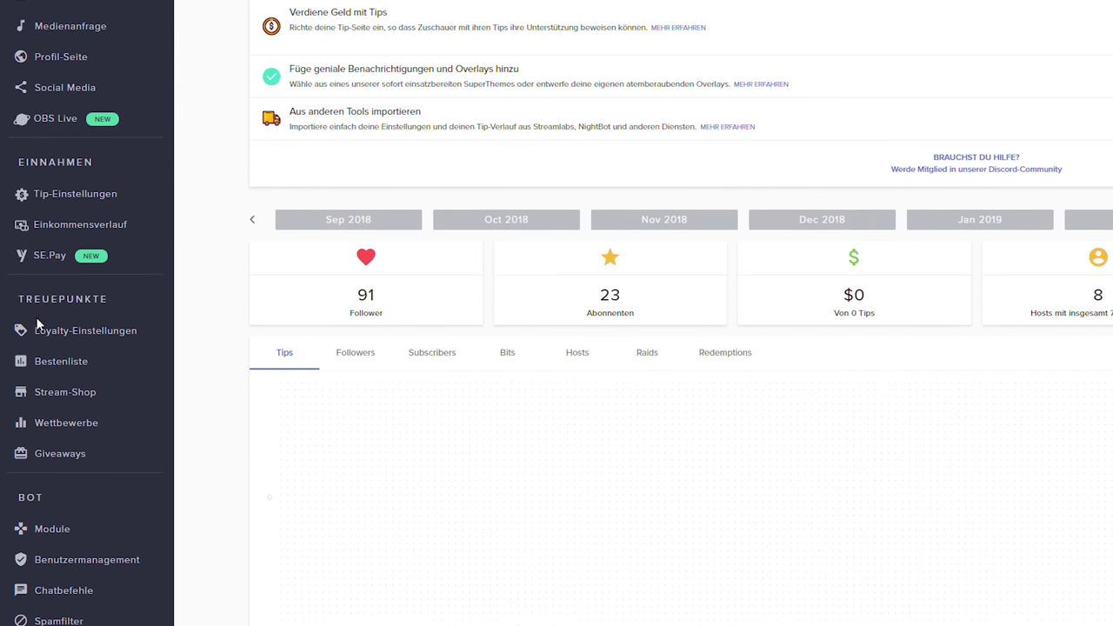
Step: Activate loyalty in the Loyalty-Einstellungen and save the setting
left_click(79, 337)
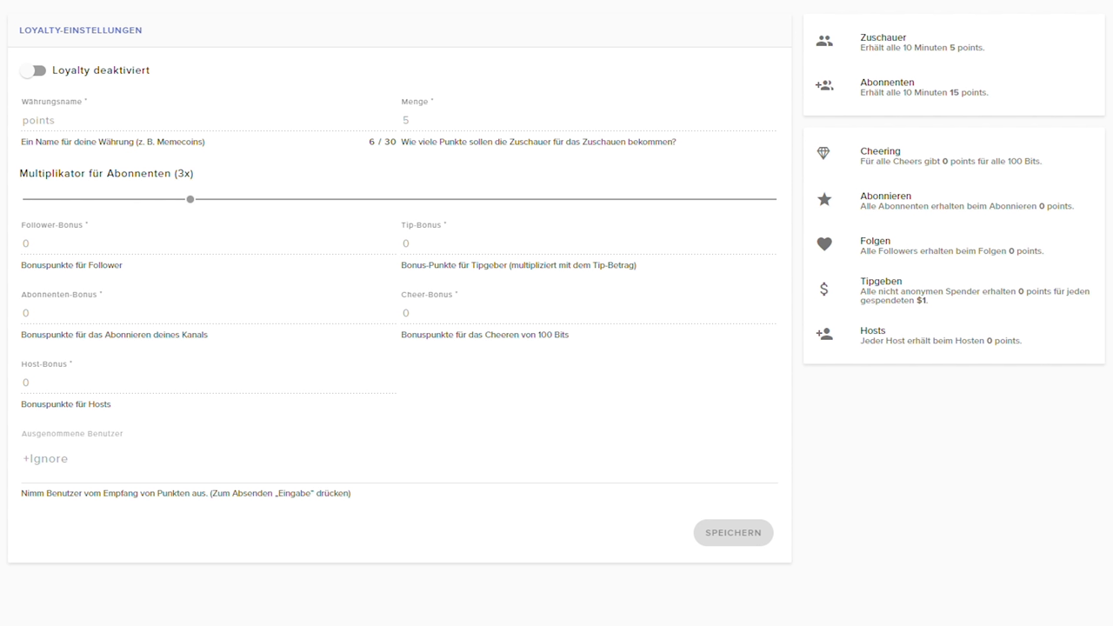
left_click(36, 73)
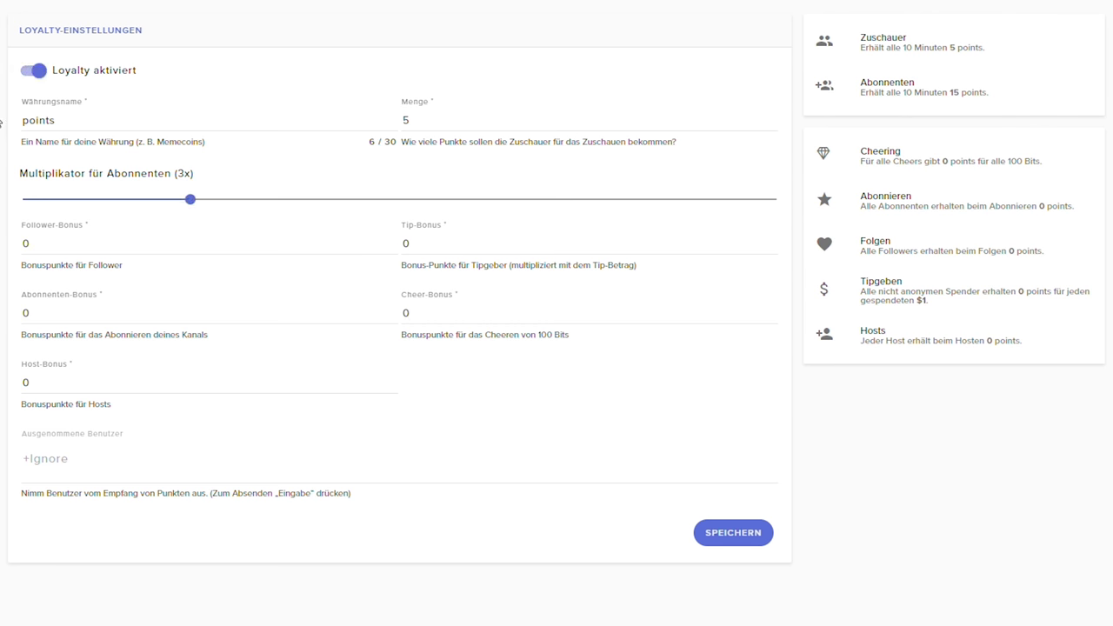
left_click(729, 541)
Step: Name the loyalty currency Bananas and set the amount viewers earn for watching to 10
left_click_drag(60, 120, 22, 118)
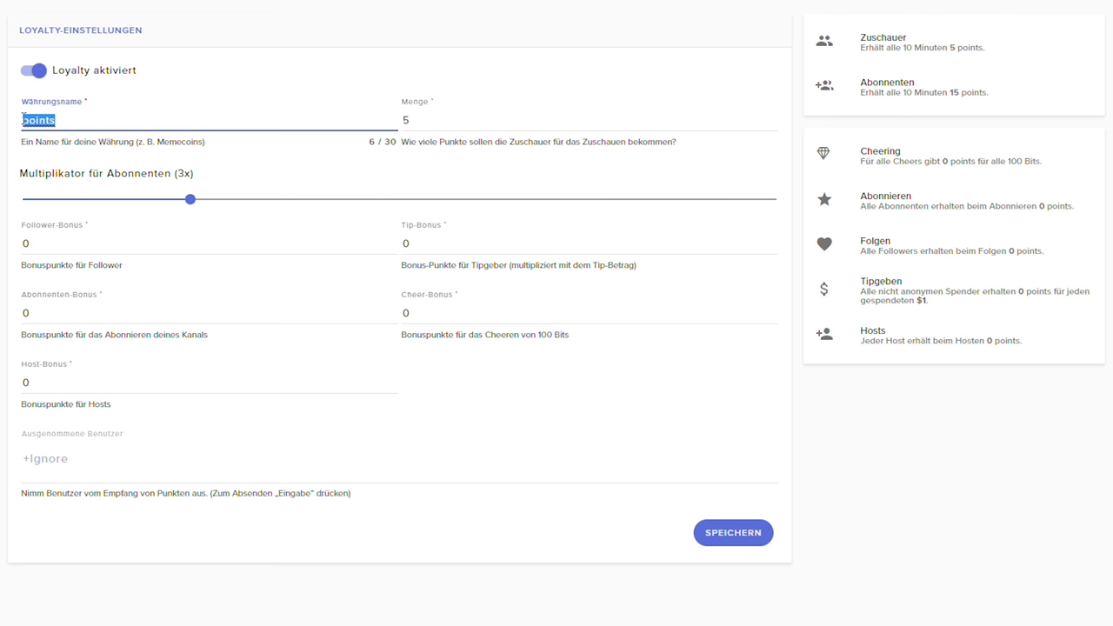
type("Bananas")
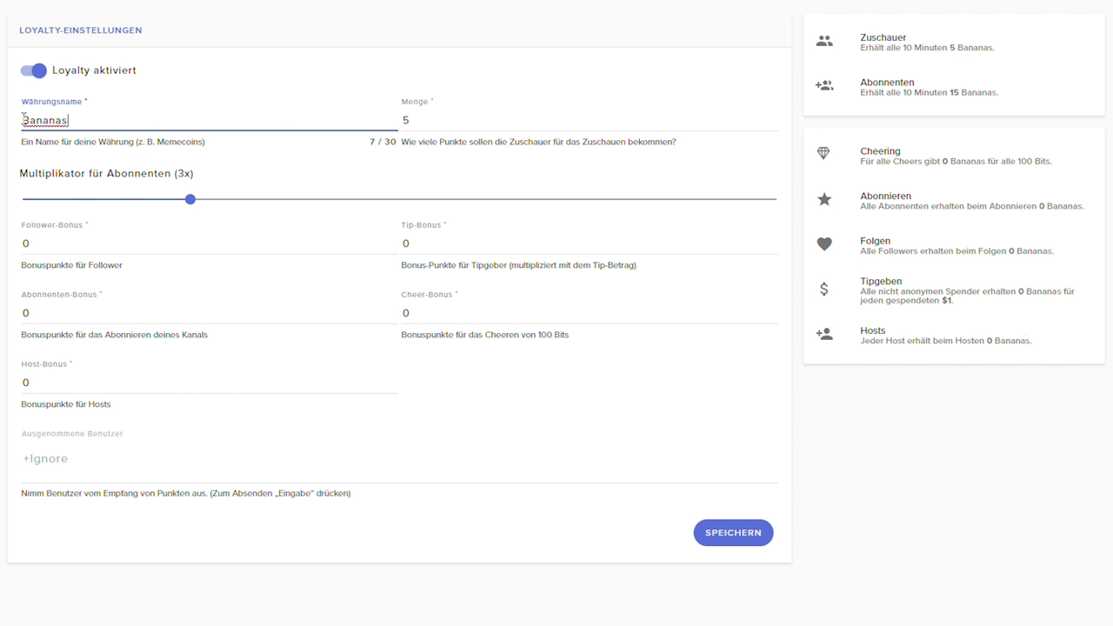
left_click(413, 119)
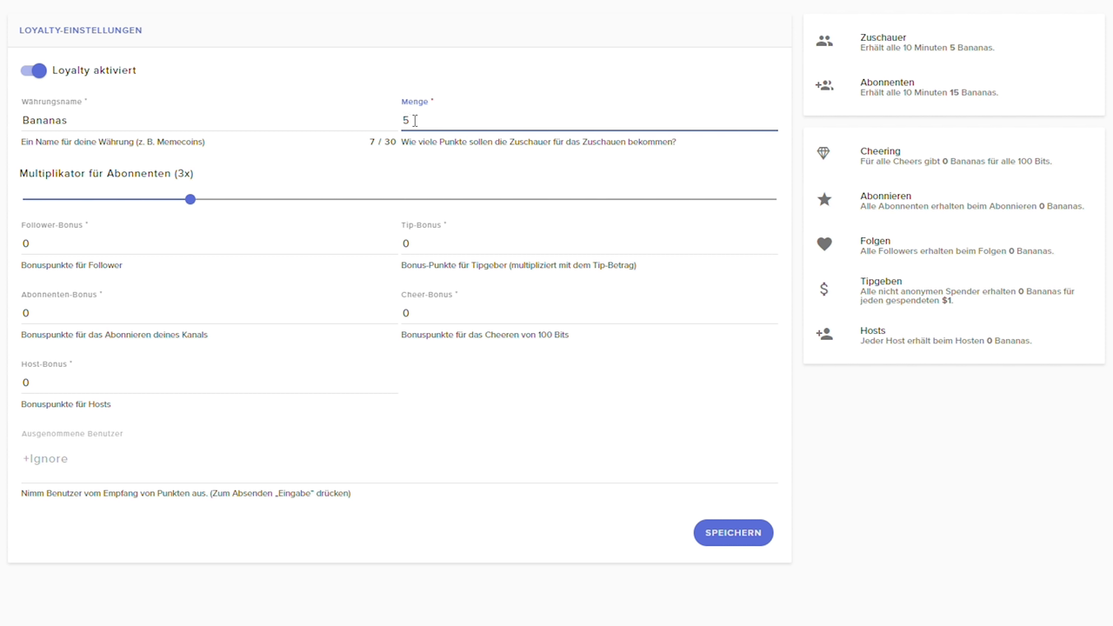
left_click_drag(414, 121, 401, 121)
type("10")
Step: Set the subscriber multiplier to 5x and the Follower-Bonus to 50
left_click_drag(190, 201, 360, 205)
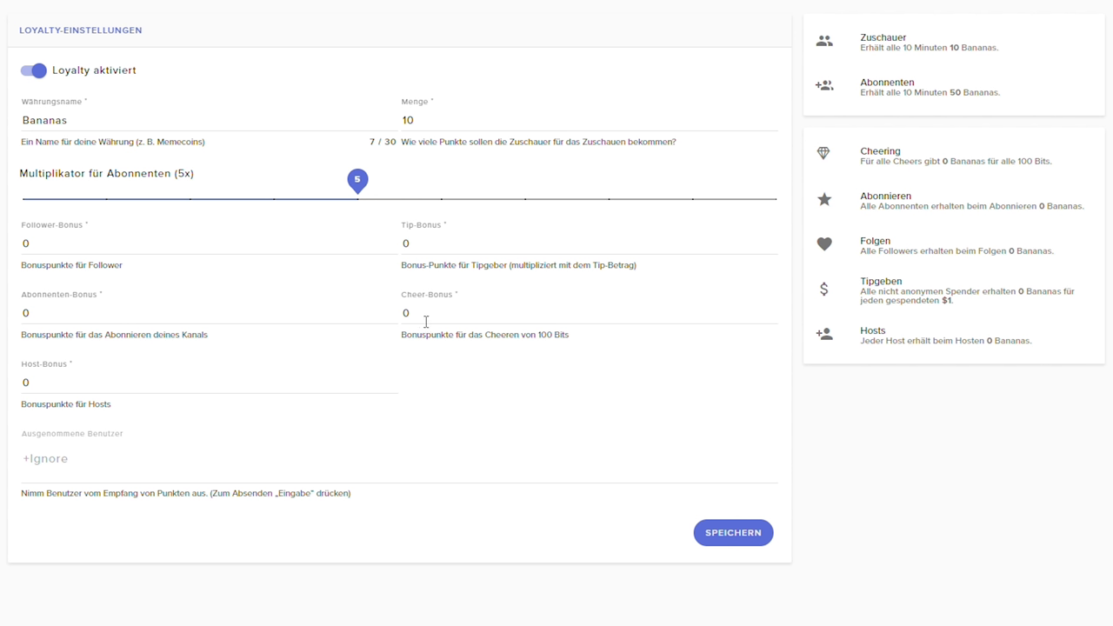
double_click(26, 244)
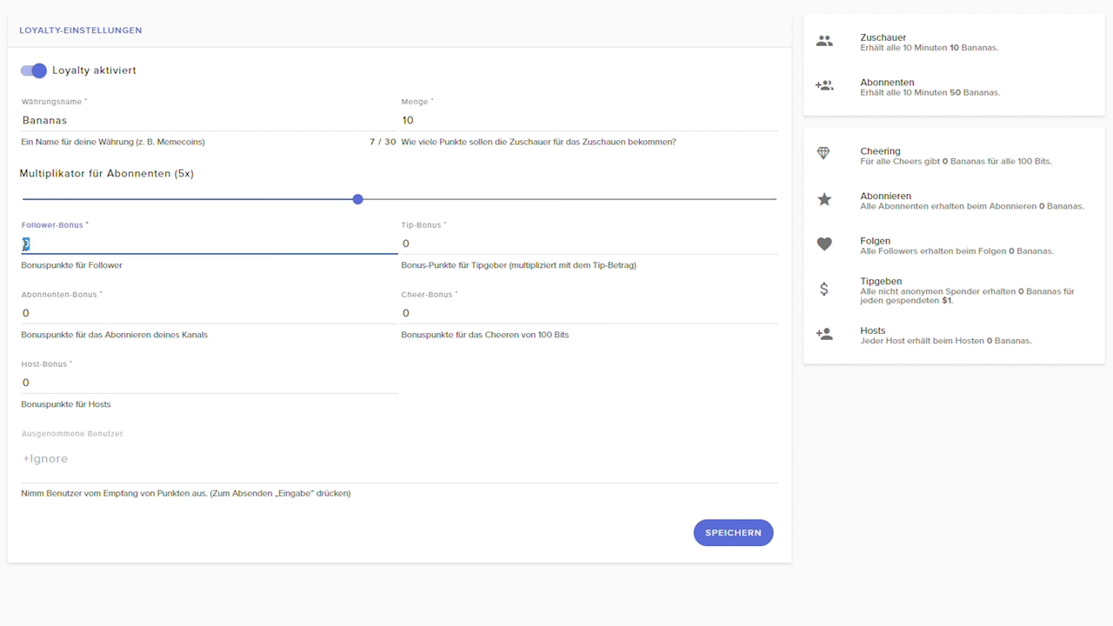
type("50")
Step: Set the Tip-Bonus to 10 and the Abonnenten-Bonus to 100
left_click(409, 245)
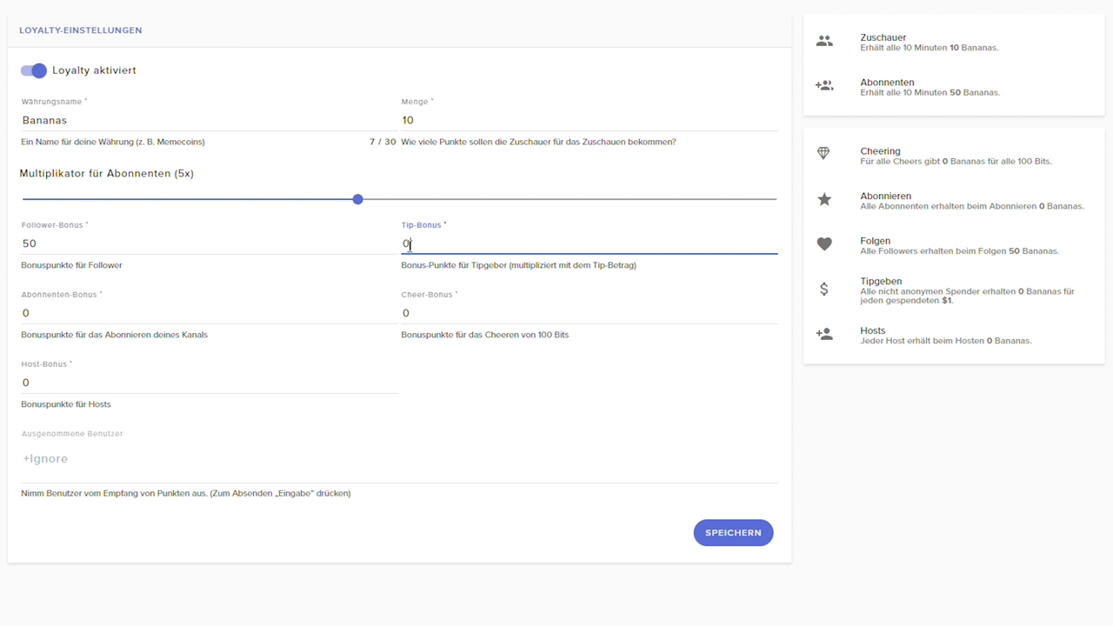
double_click(405, 245)
type("10")
left_click_drag(43, 314, 20, 315)
type("100")
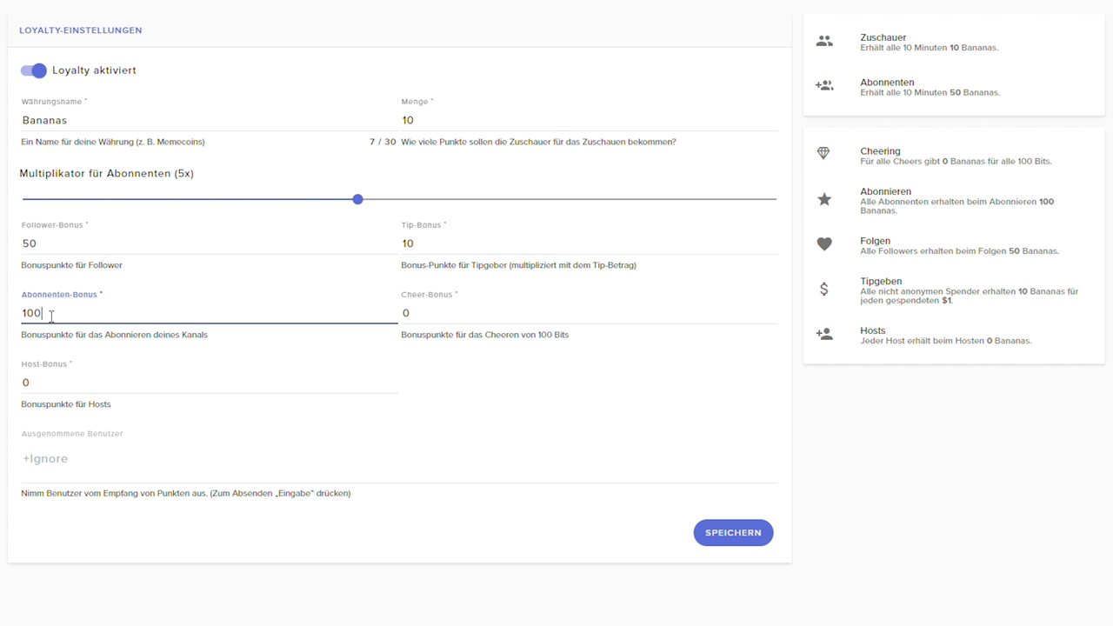
Step: Set the Cheer-Bonus to 10 and the Host-Bonus to 100
double_click(414, 312)
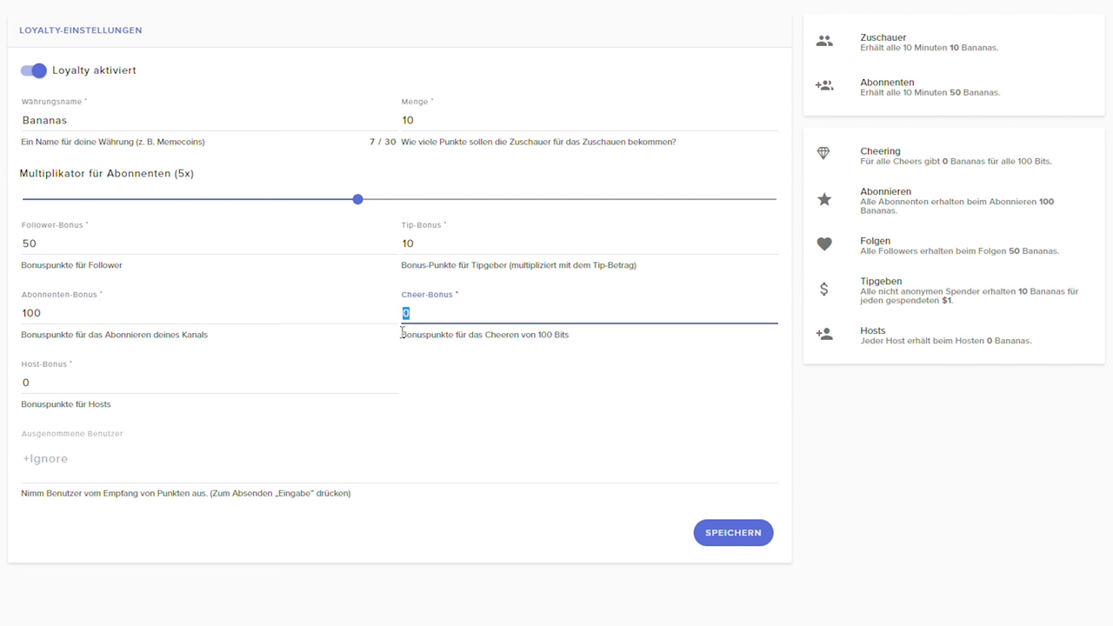
type("20")
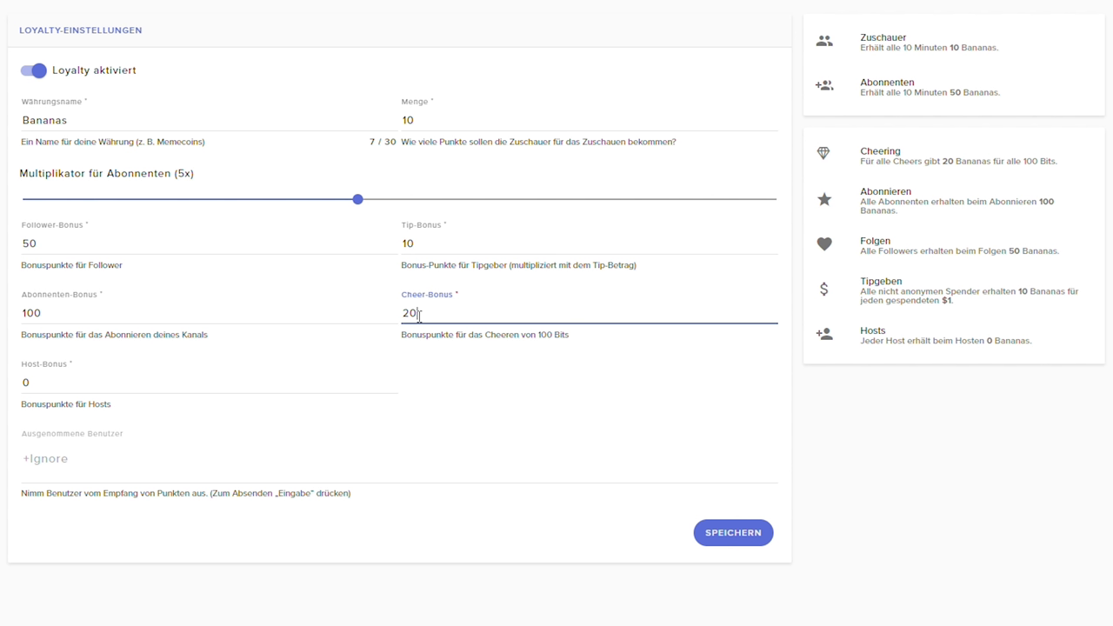
key("BackSpace")
key("BackSpace")
type("10")
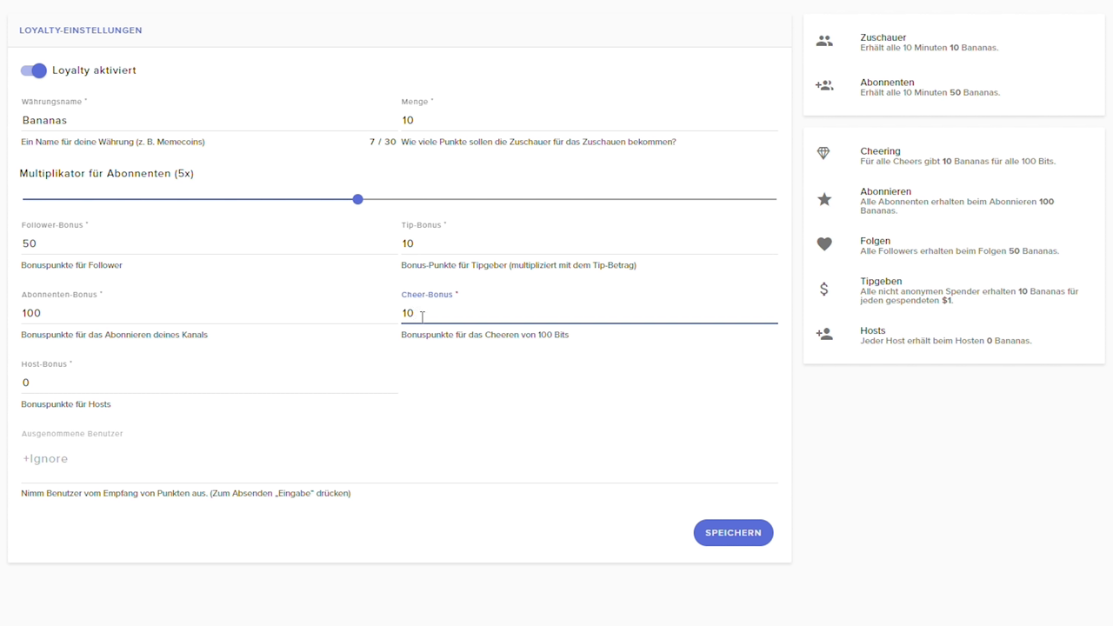
double_click(541, 335)
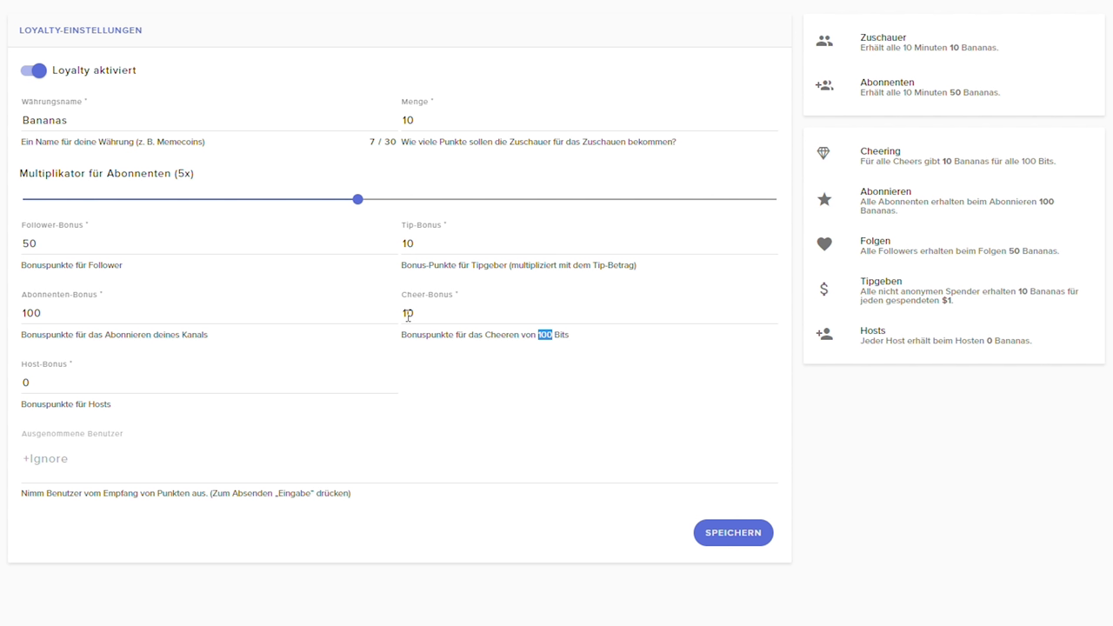
double_click(26, 382)
type("100")
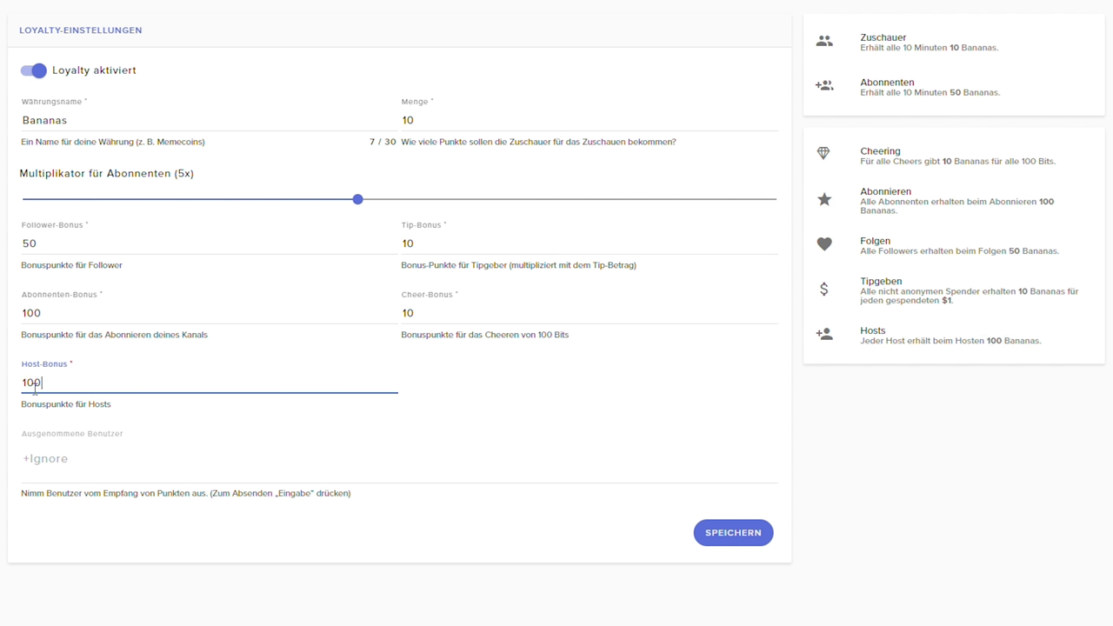
left_click(56, 401)
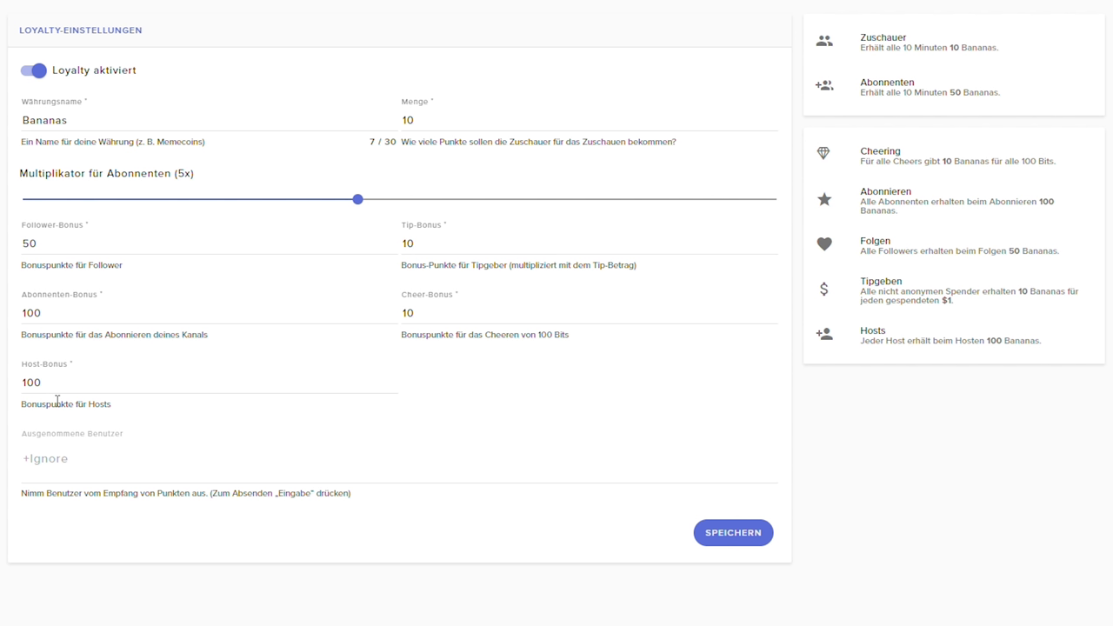
Step: Add the streamer's username to the excluded users and remove it again
left_click(62, 459)
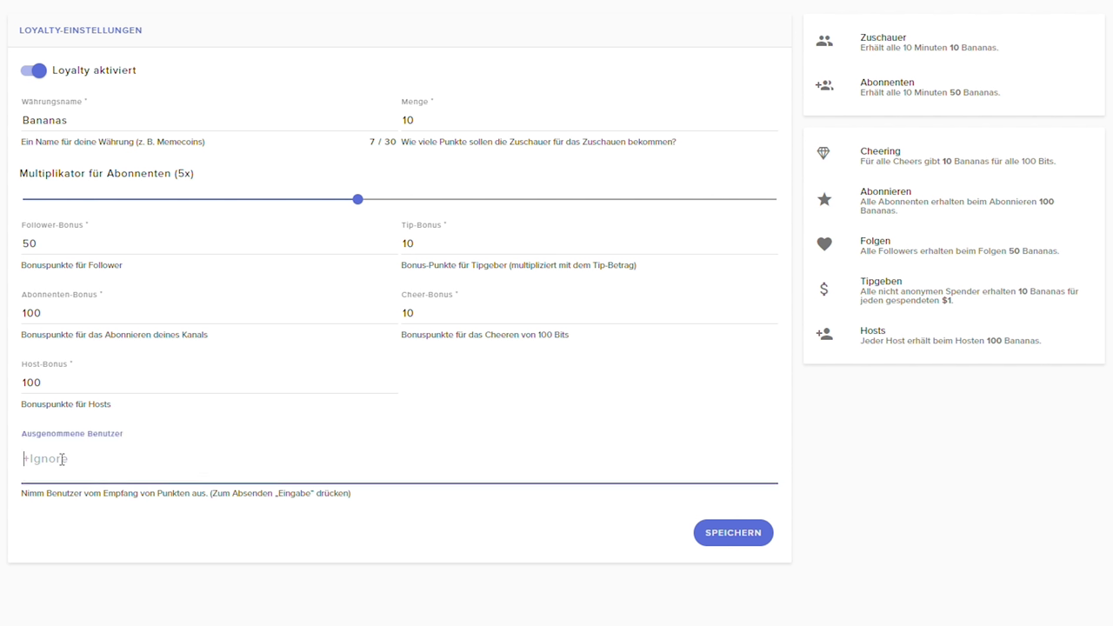
type("nilson1489")
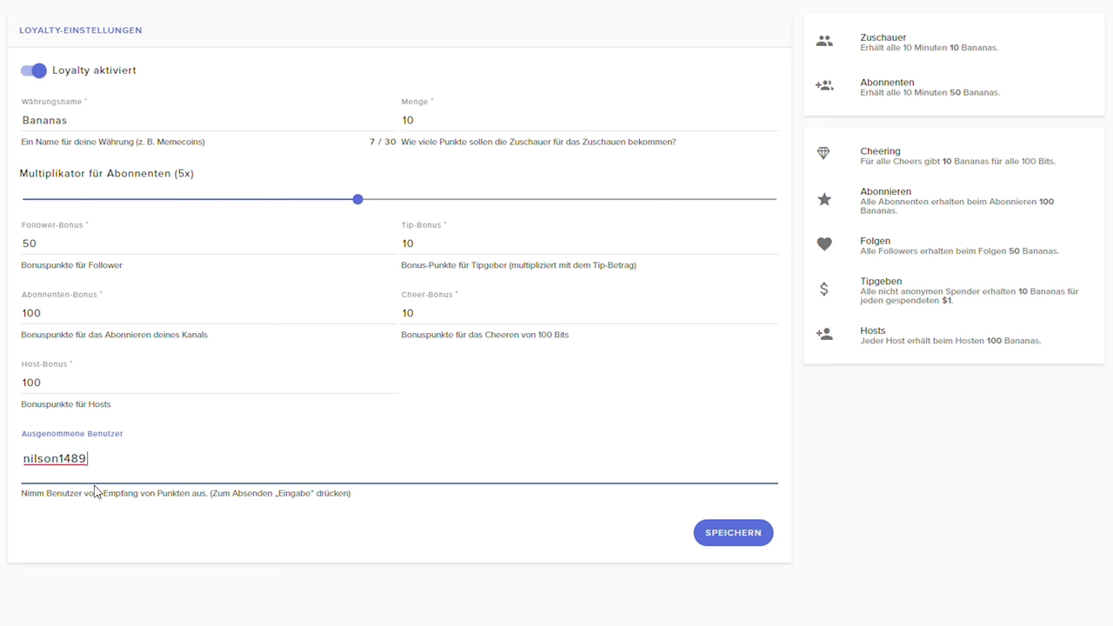
key("Return")
left_click(80, 455)
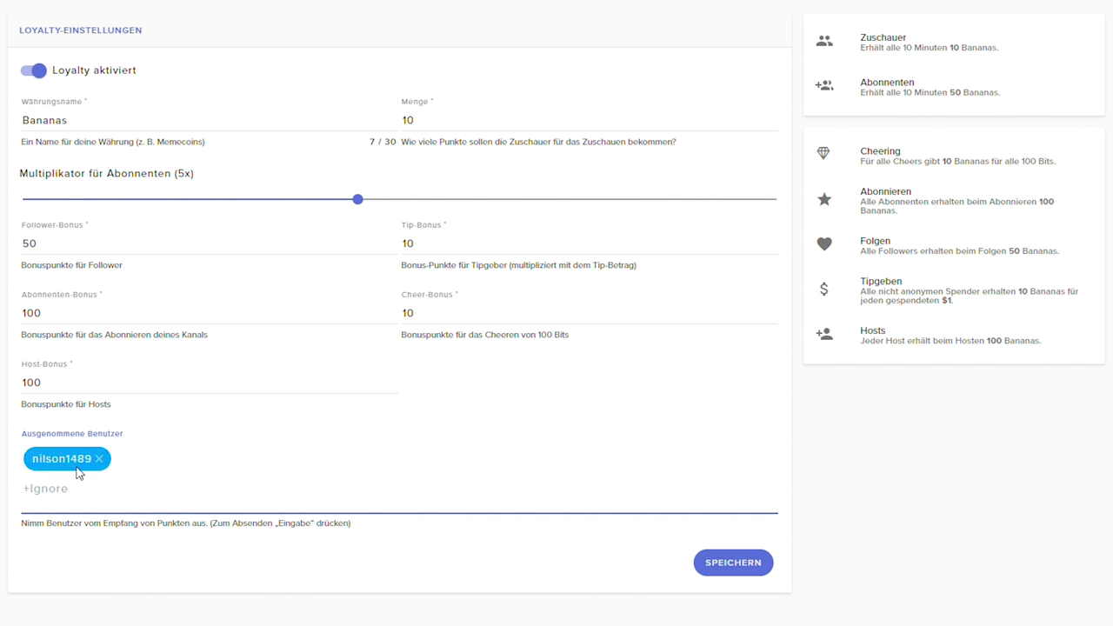
left_click(102, 488)
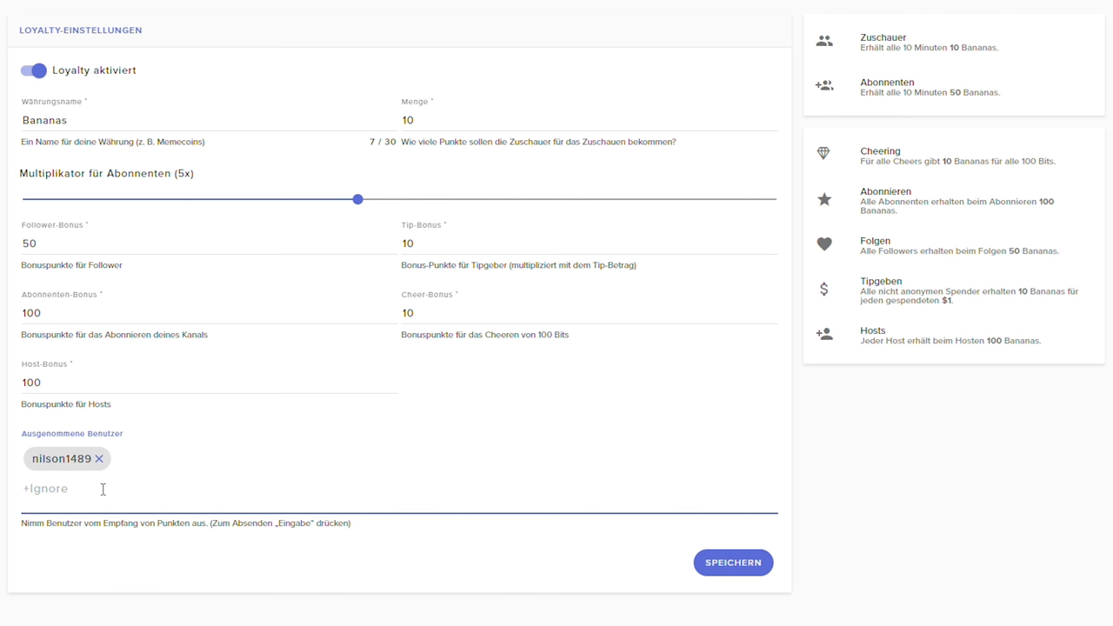
left_click(94, 465)
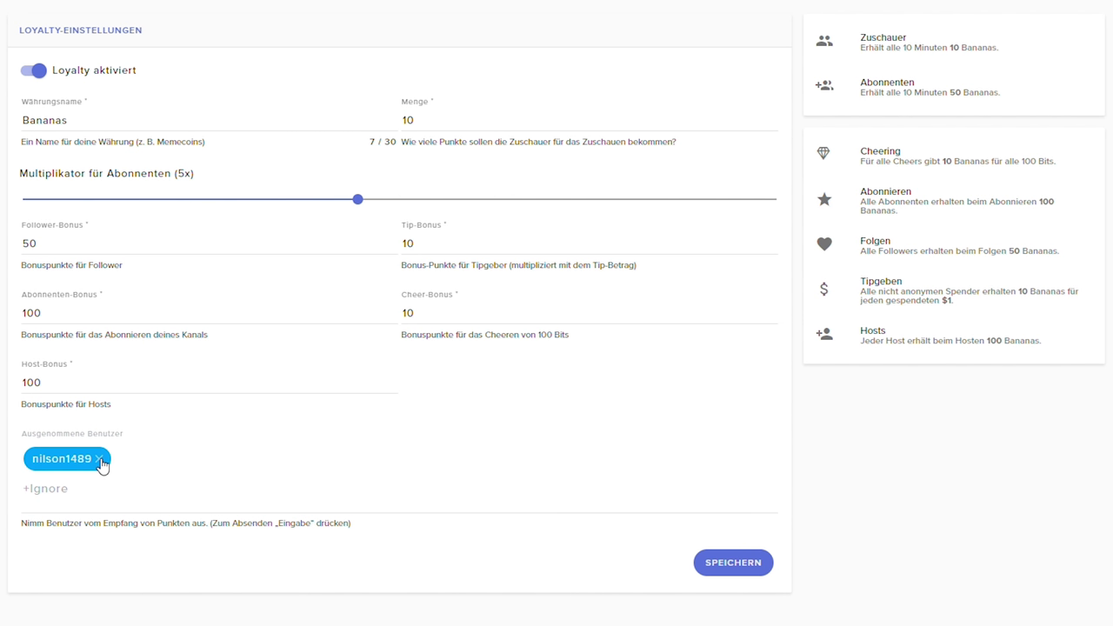
left_click(100, 460)
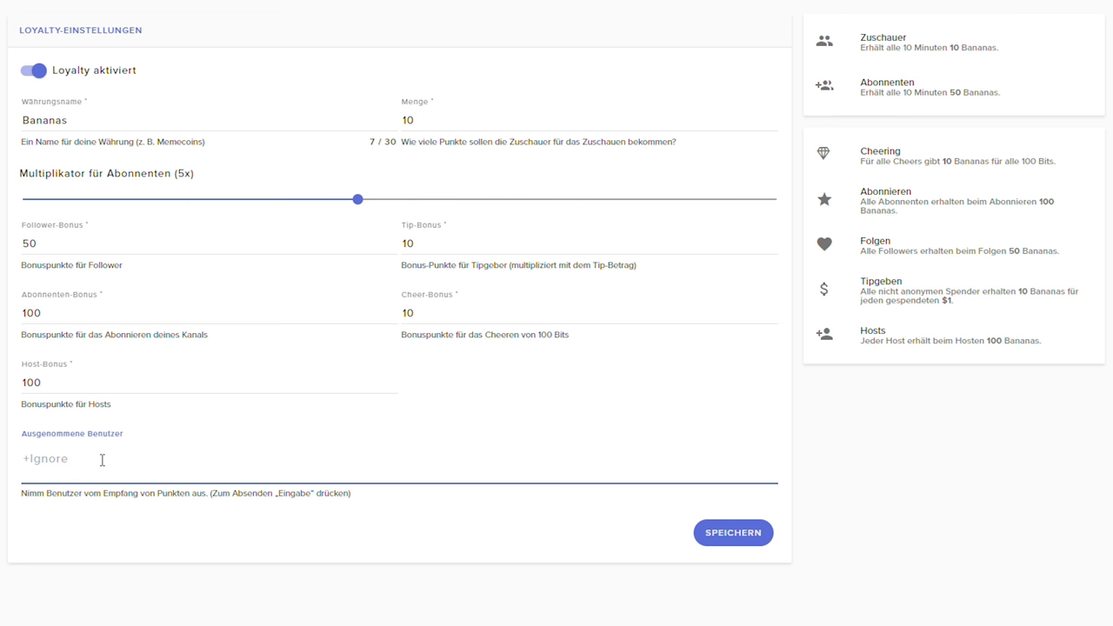
Step: Save the loyalty settings and open the Bestenliste
left_click(724, 539)
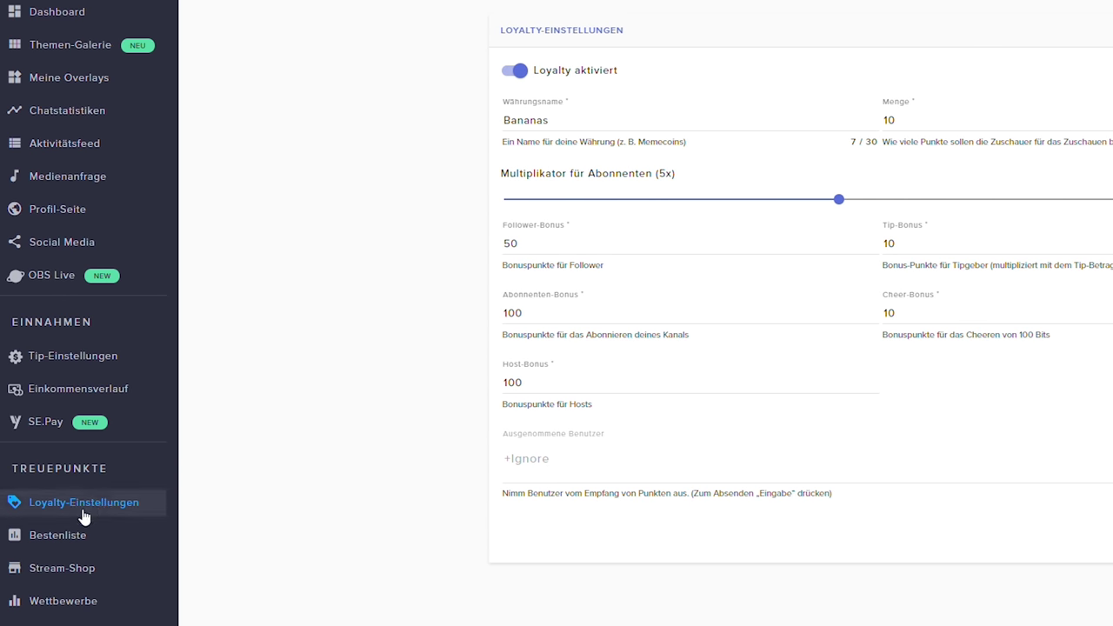
left_click(69, 538)
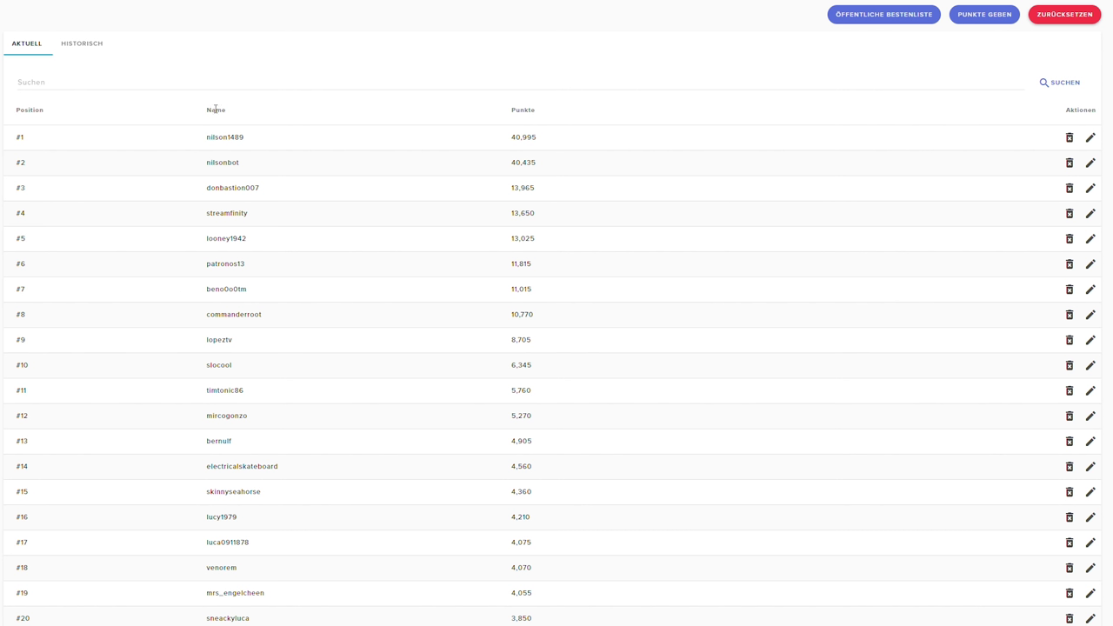
Step: Search the current leaderboard for the streamer's username and close the search result
left_click(84, 82)
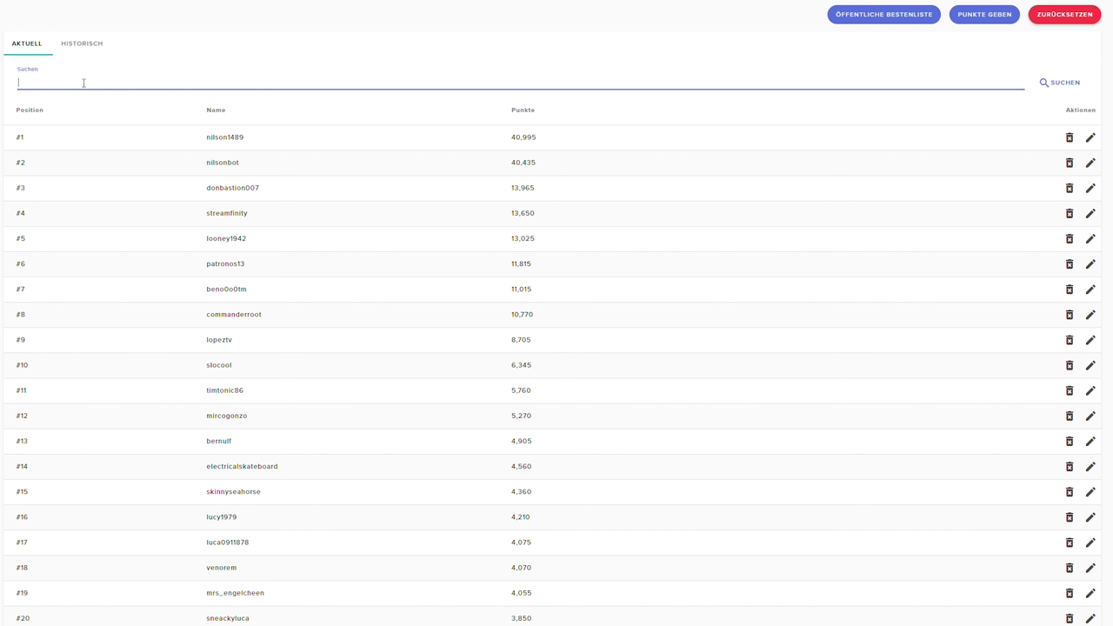
type("nilson1489")
key("Return")
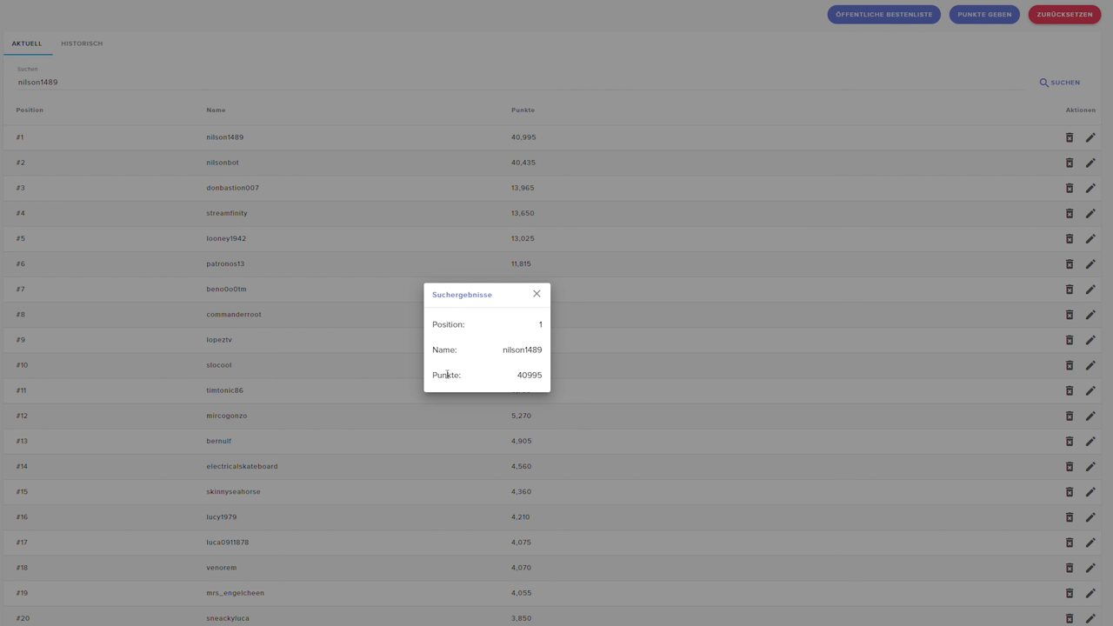
left_click(538, 295)
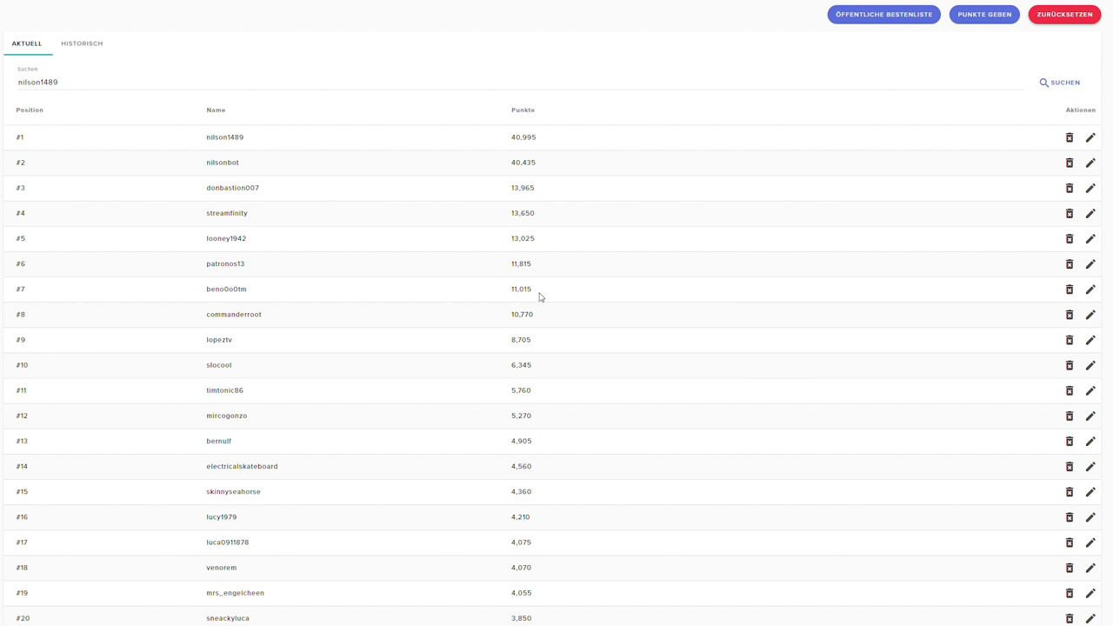
Step: Give 10 points to the streamer's own username through the Punkte geben form and submit it
left_click(979, 19)
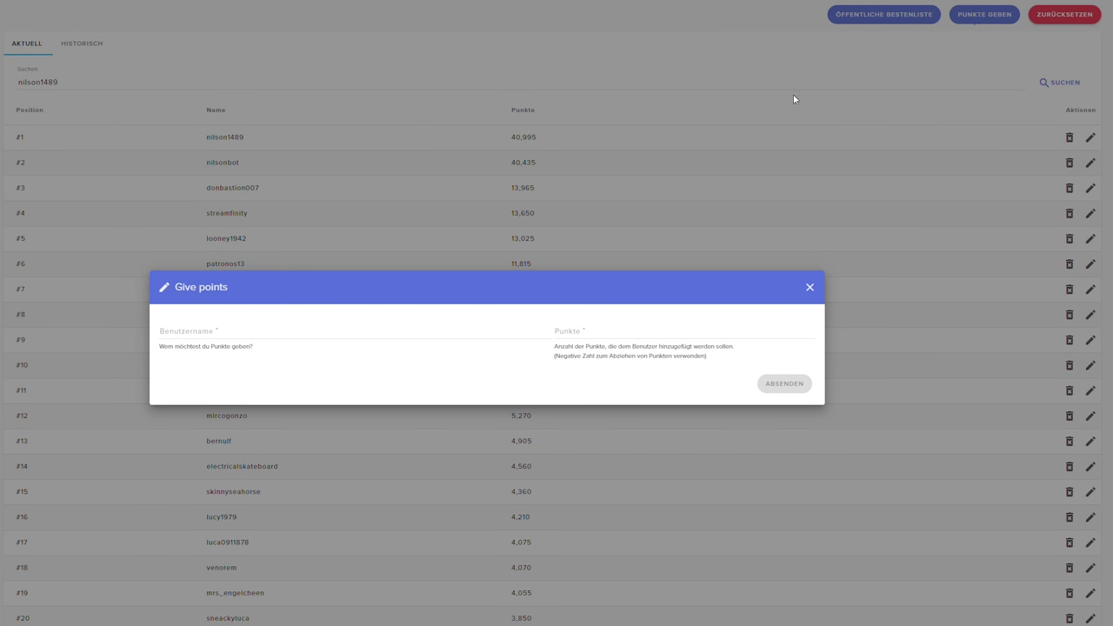
left_click(226, 324)
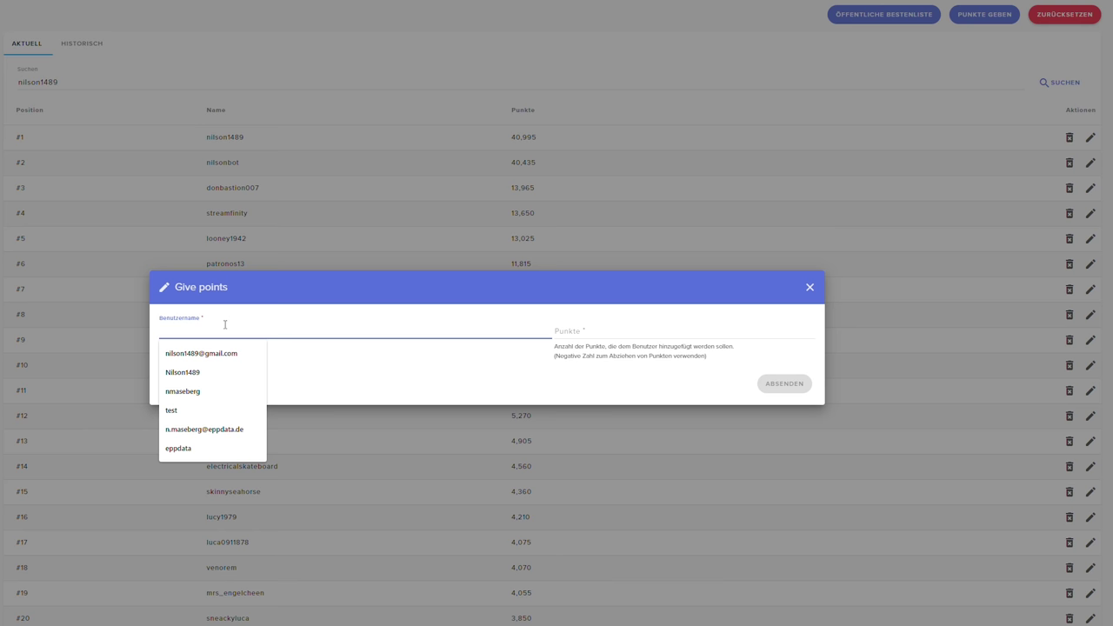
type("nilson1489")
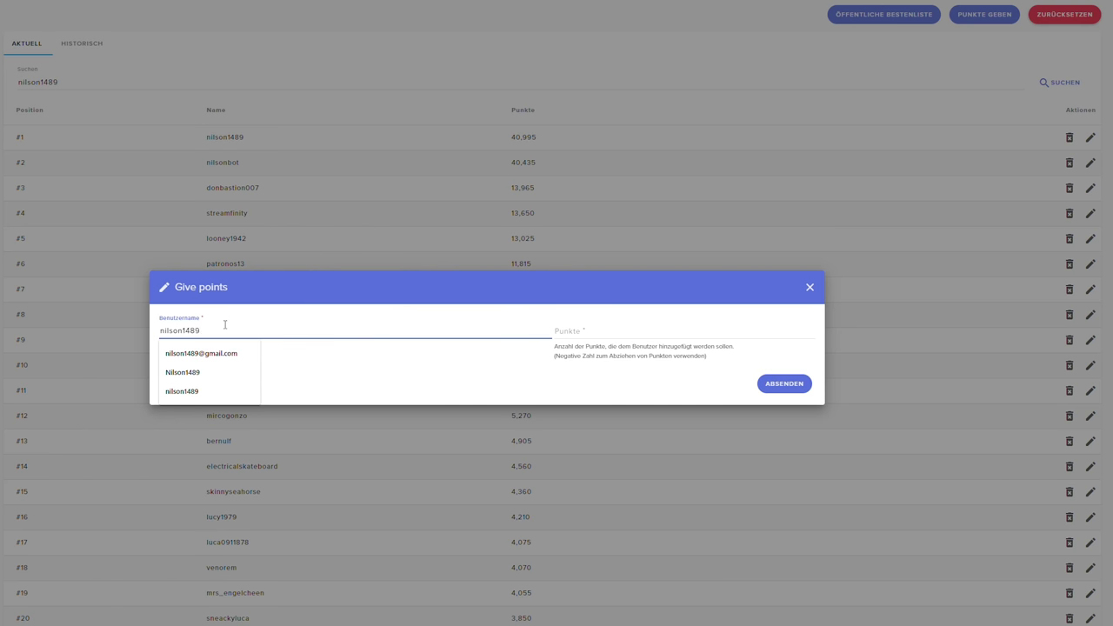
key("Tab")
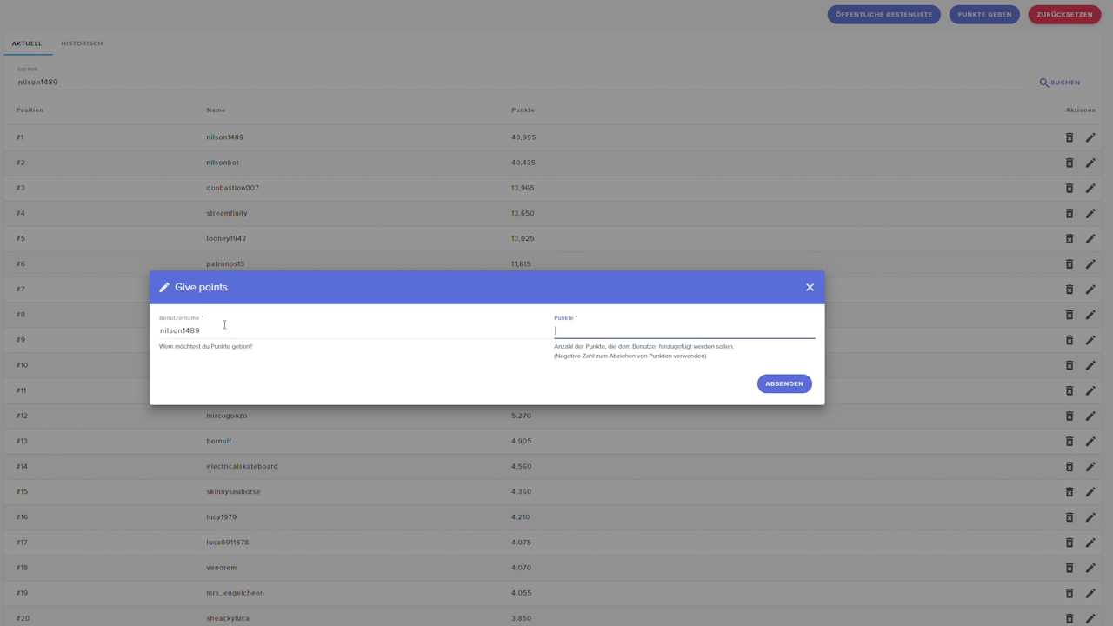
type("100")
left_click_drag(576, 330, 551, 332)
type("-50")
triple_click(550, 330)
type("10")
left_click(788, 386)
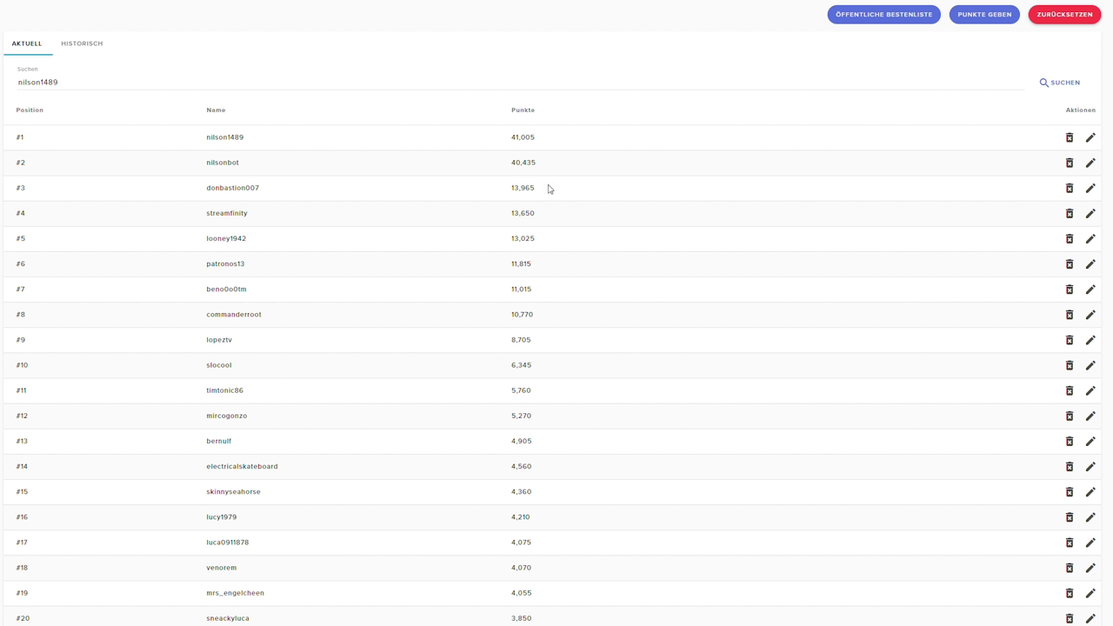
Step: Deduct points from the second-ranked leaderboard user by submitting a points value of -10
left_click(1090, 164)
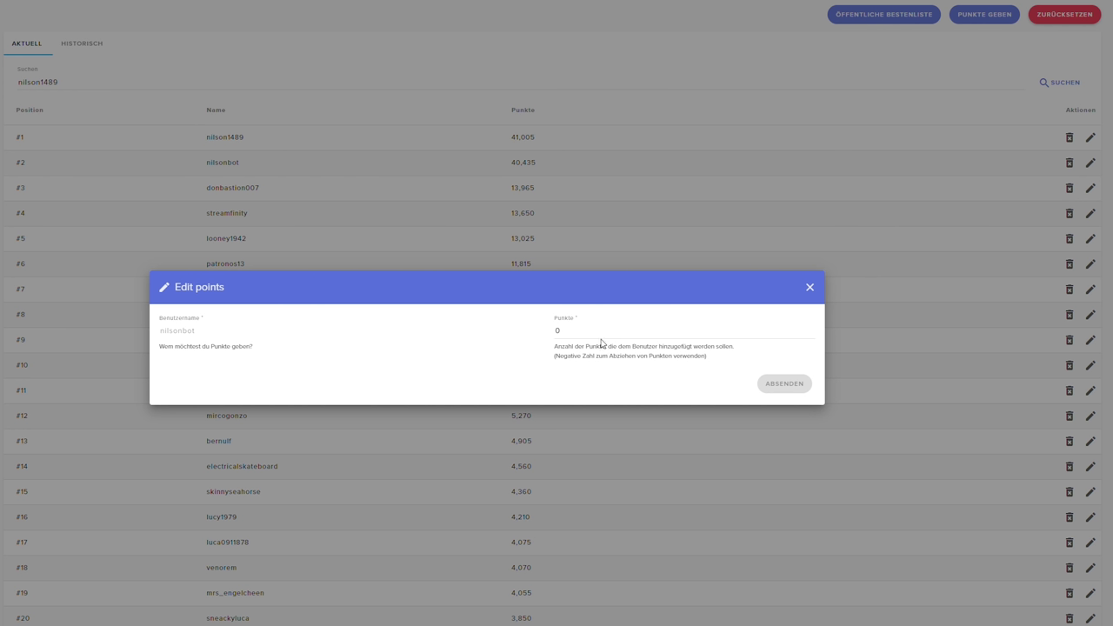
left_click_drag(572, 333, 553, 339)
type("10")
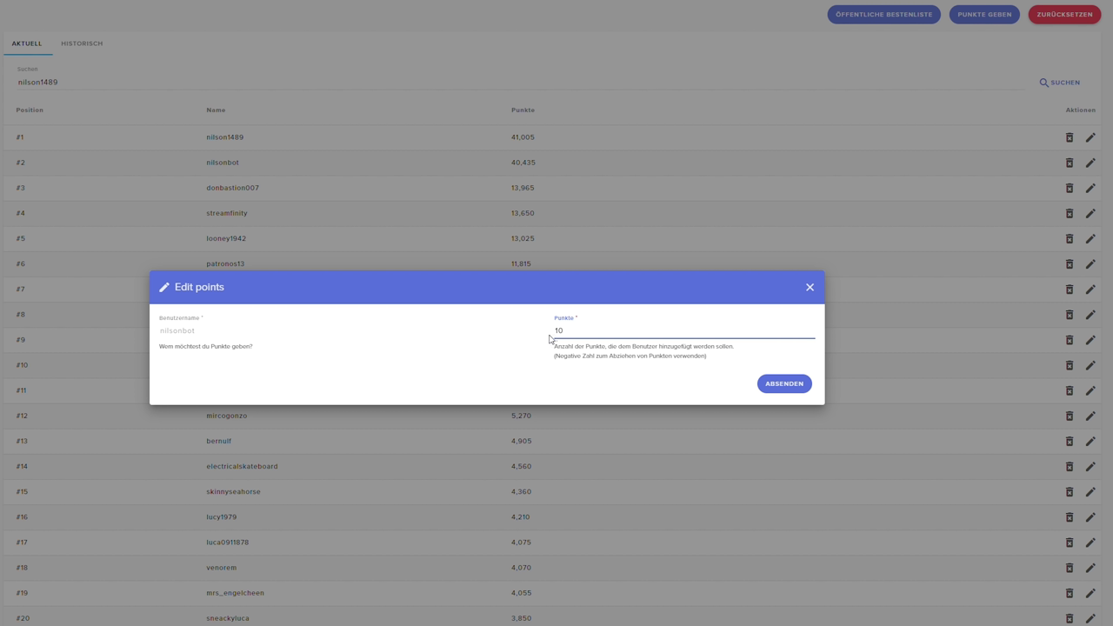
left_click_drag(567, 331, 554, 331)
key("Right")
left_click(554, 330)
type("-")
left_click(773, 386)
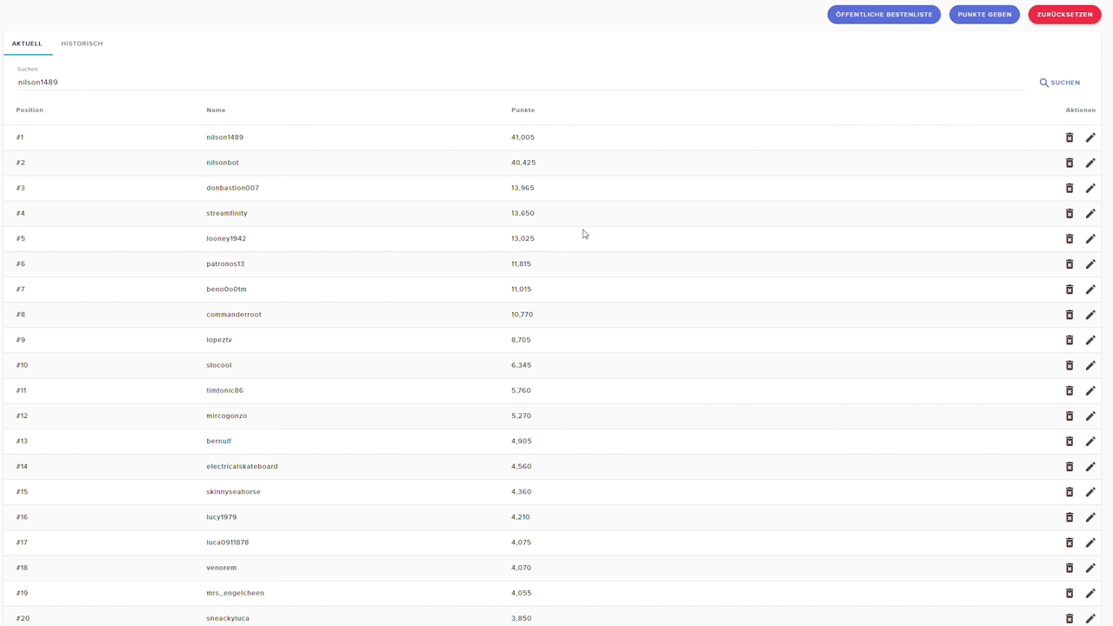
Step: Reset the current points of the second-ranked user in the leaderboard and confirm the reset
left_click(1070, 164)
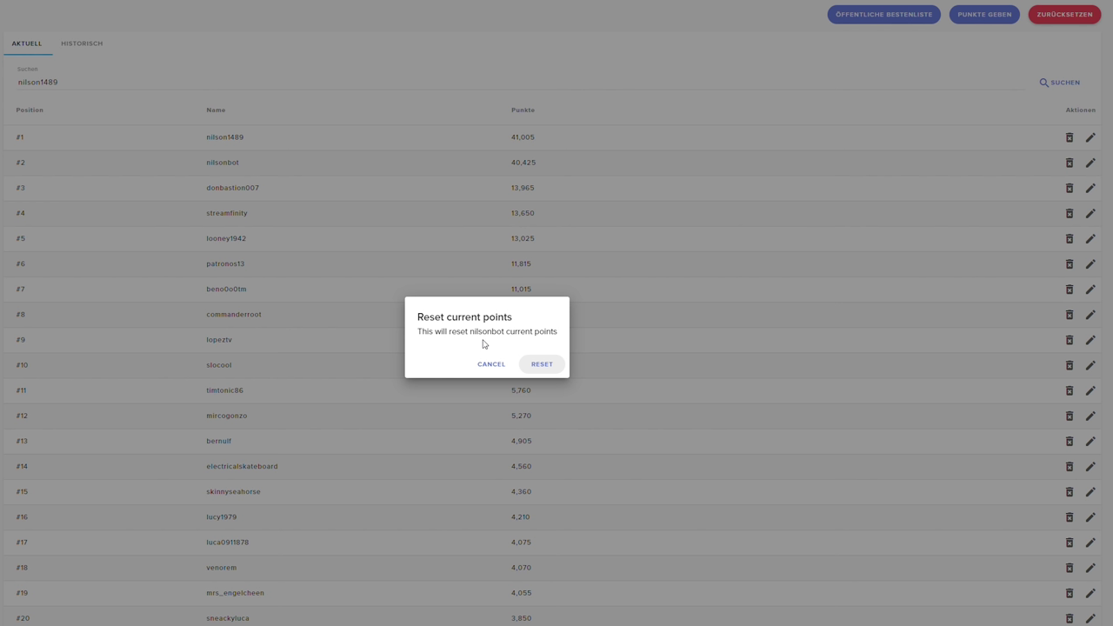
left_click(544, 366)
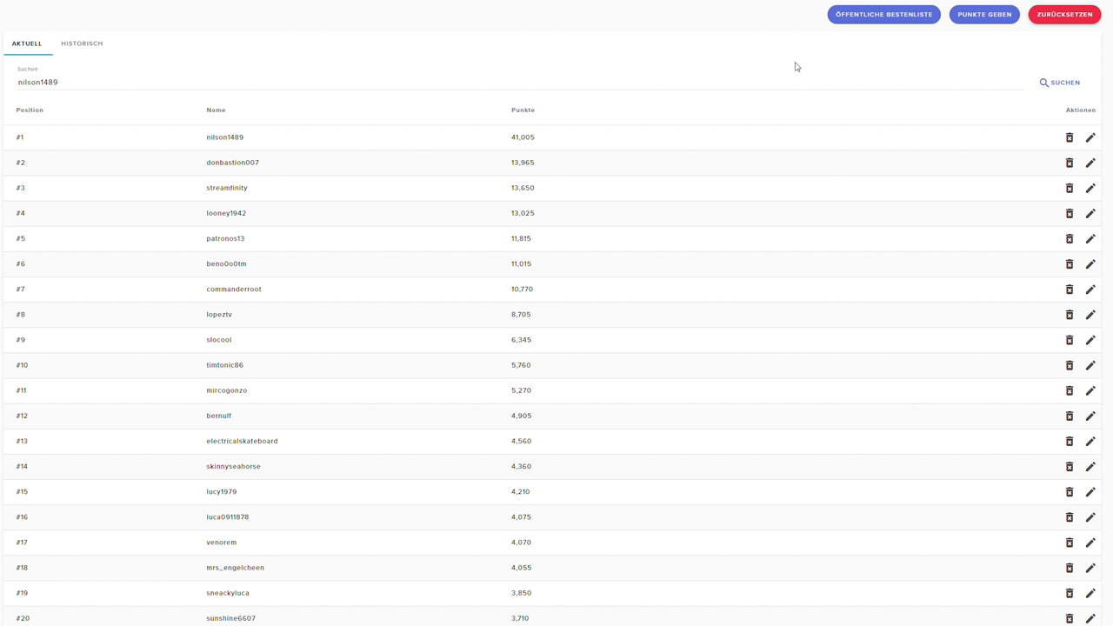
Step: Open the public leaderboard and examine its web address, including the channel name part
left_click(854, 19)
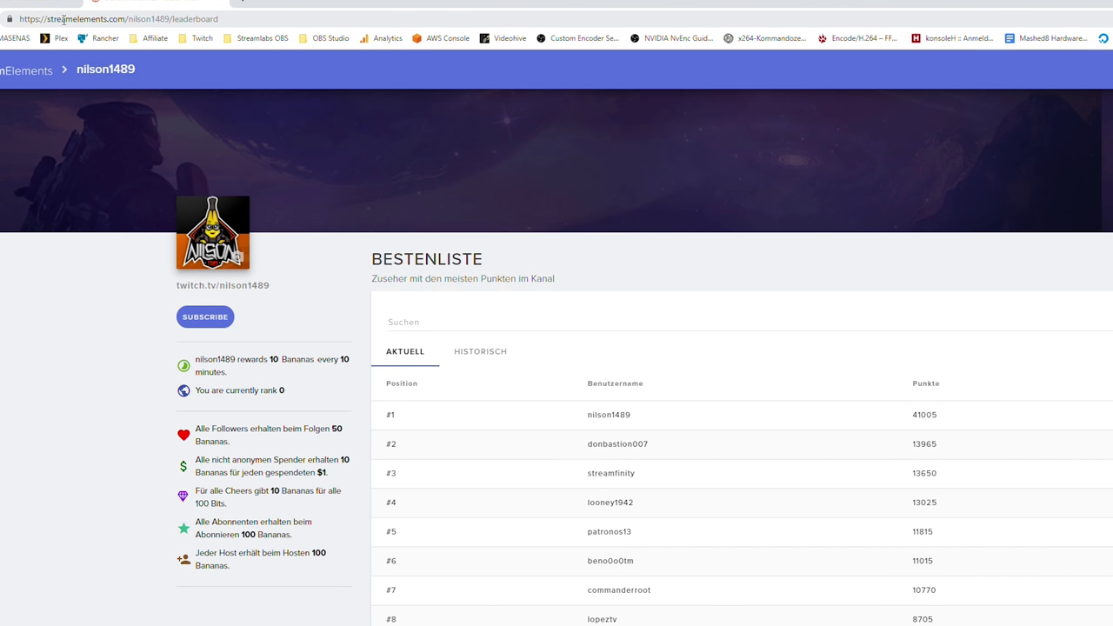
left_click_drag(131, 19, 171, 19)
left_click(240, 21)
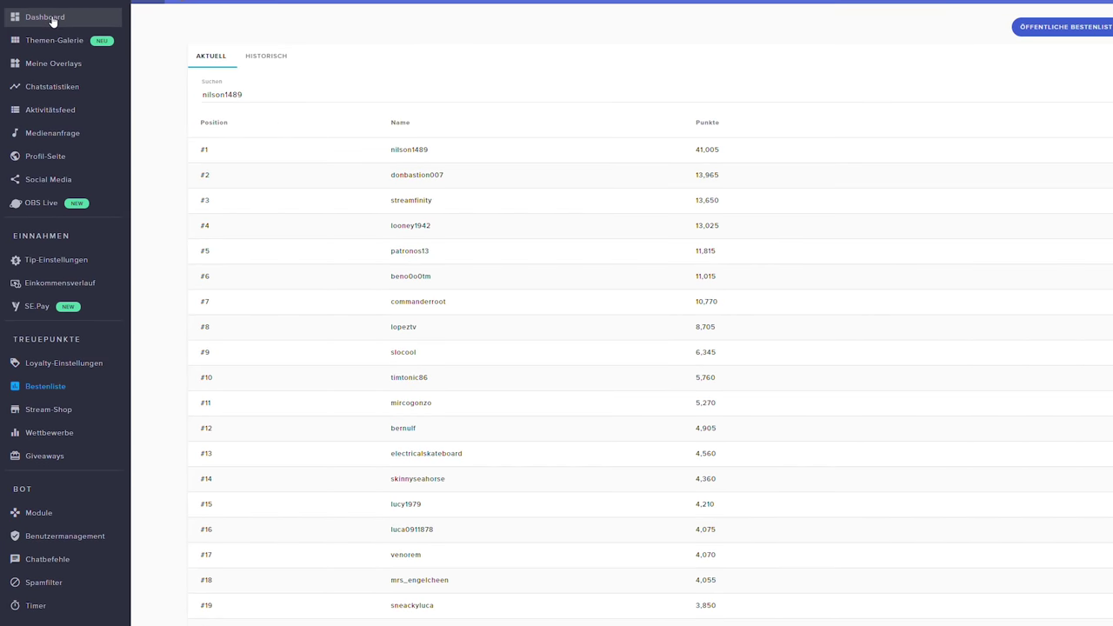
Step: From the Dashboard, have the StreamElements bot join the channel and grant it moderator rights
left_click(53, 21)
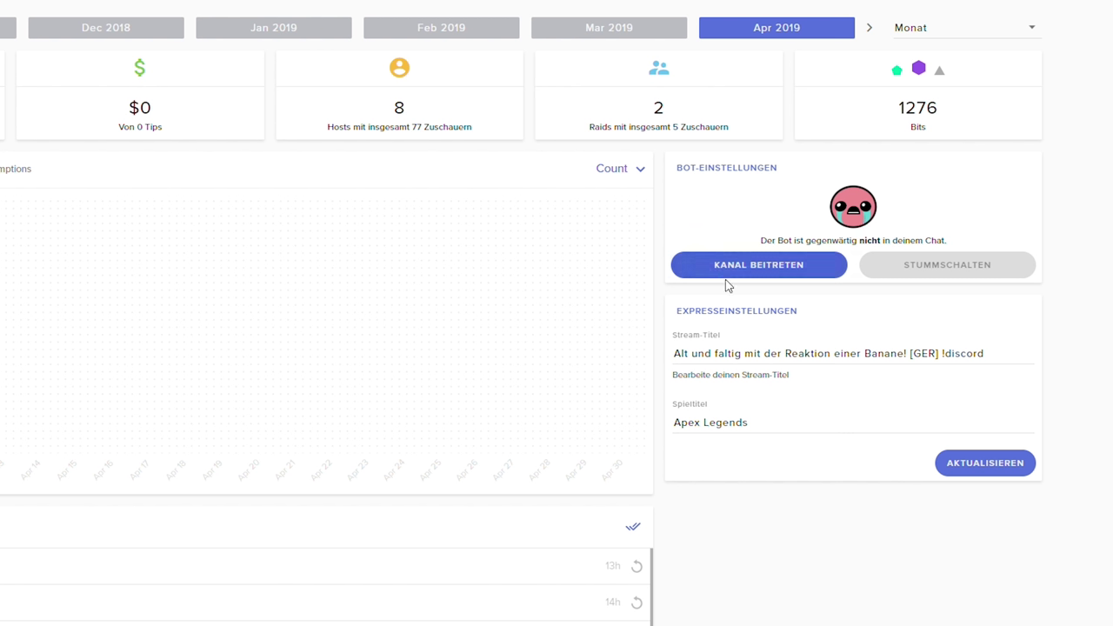
left_click(745, 268)
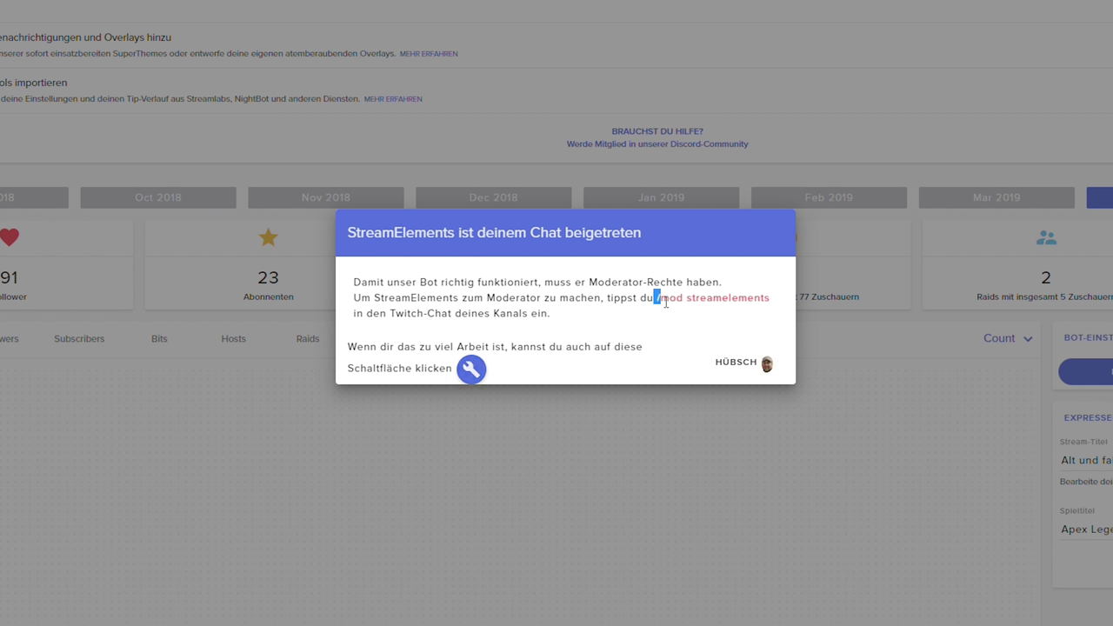
left_click_drag(653, 298, 765, 299)
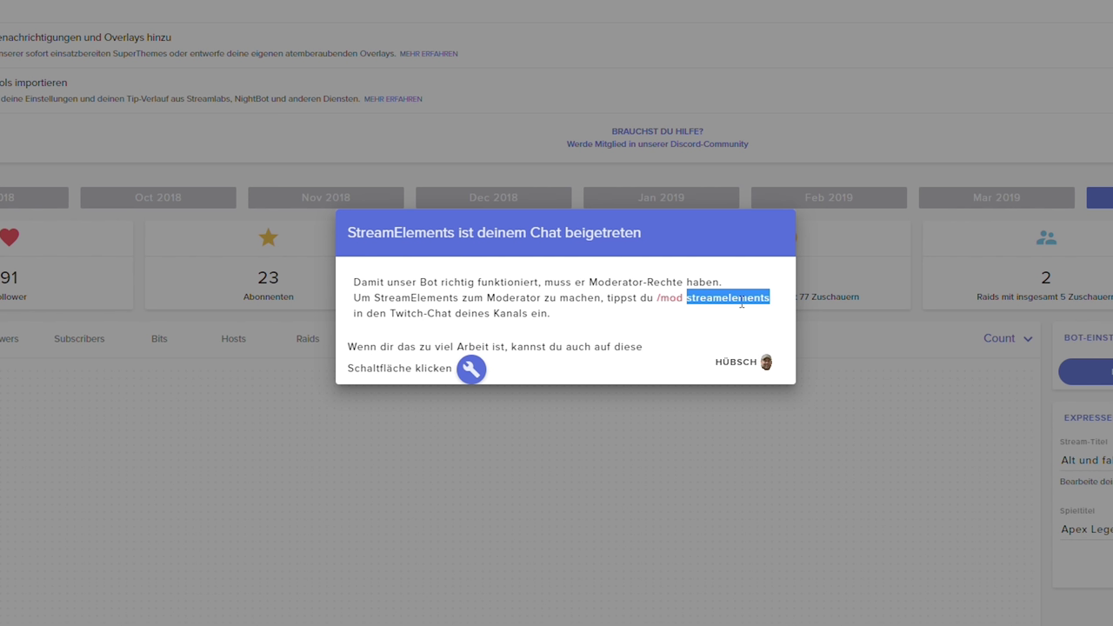
left_click(470, 371)
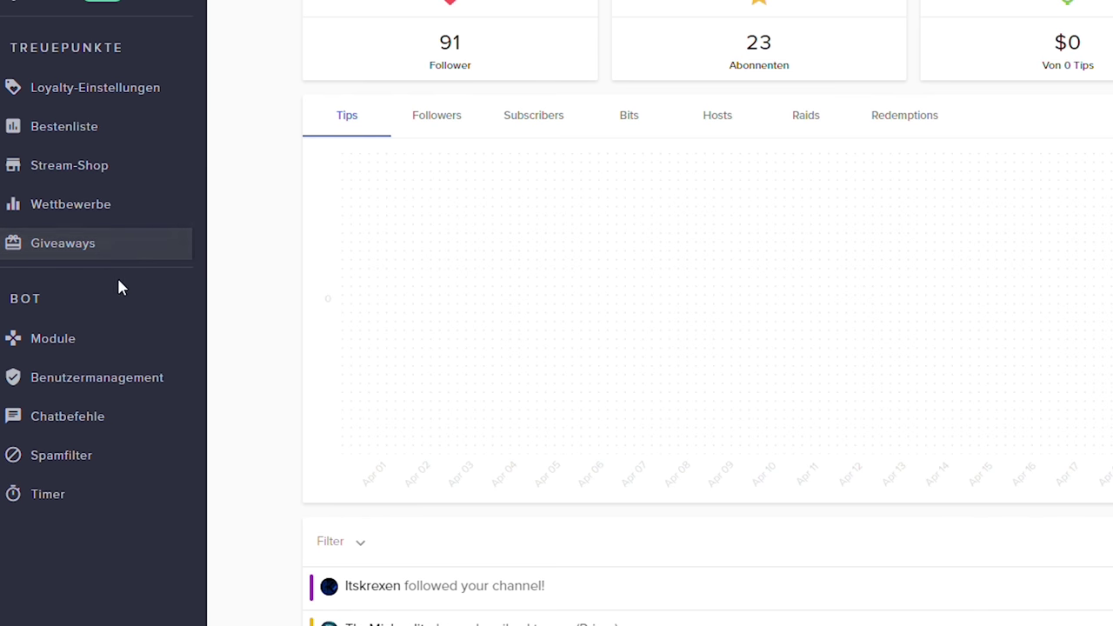
Step: Rename the standard chat command !points to bananas and select Everyone as its user level
left_click(56, 425)
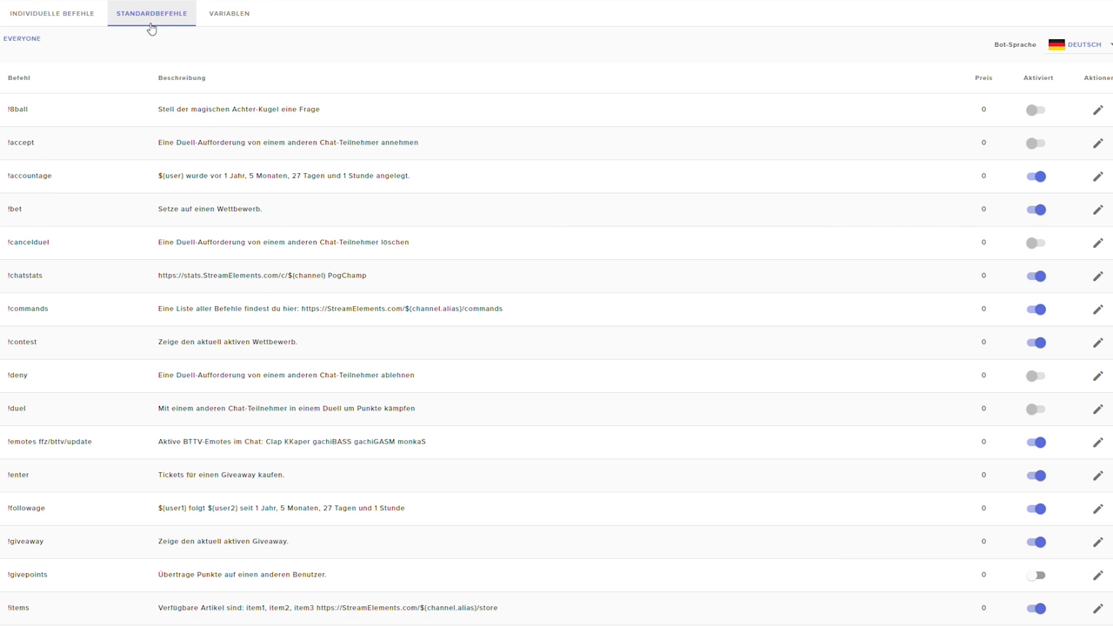
scroll(150, 301, "down", 1)
scroll(151, 301, "down", 2)
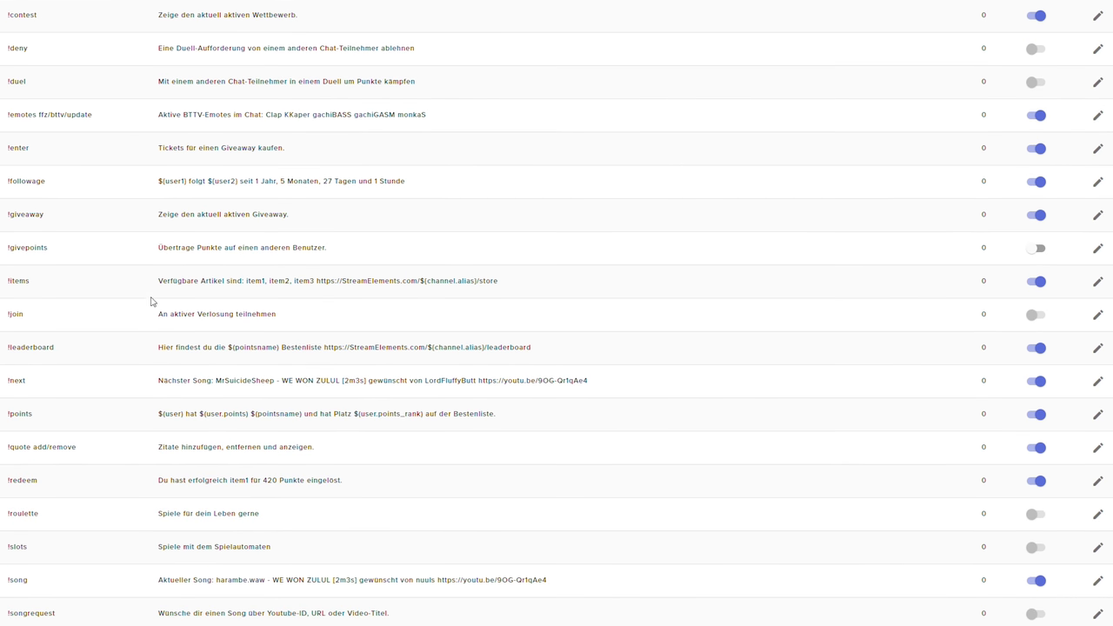
scroll(150, 302, "down", 1)
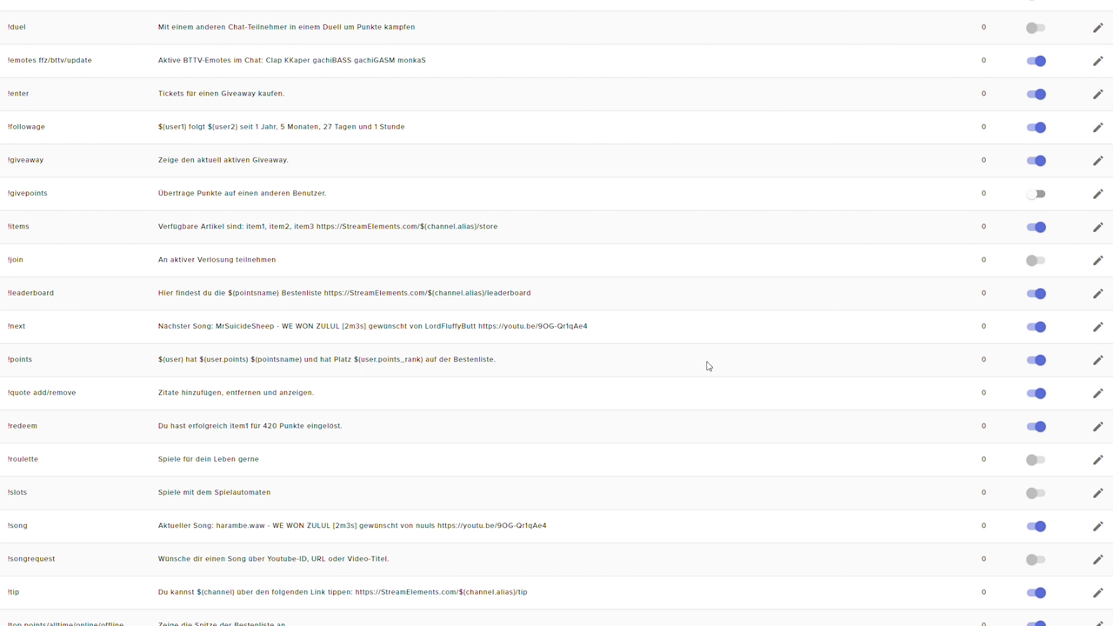
left_click(1098, 362)
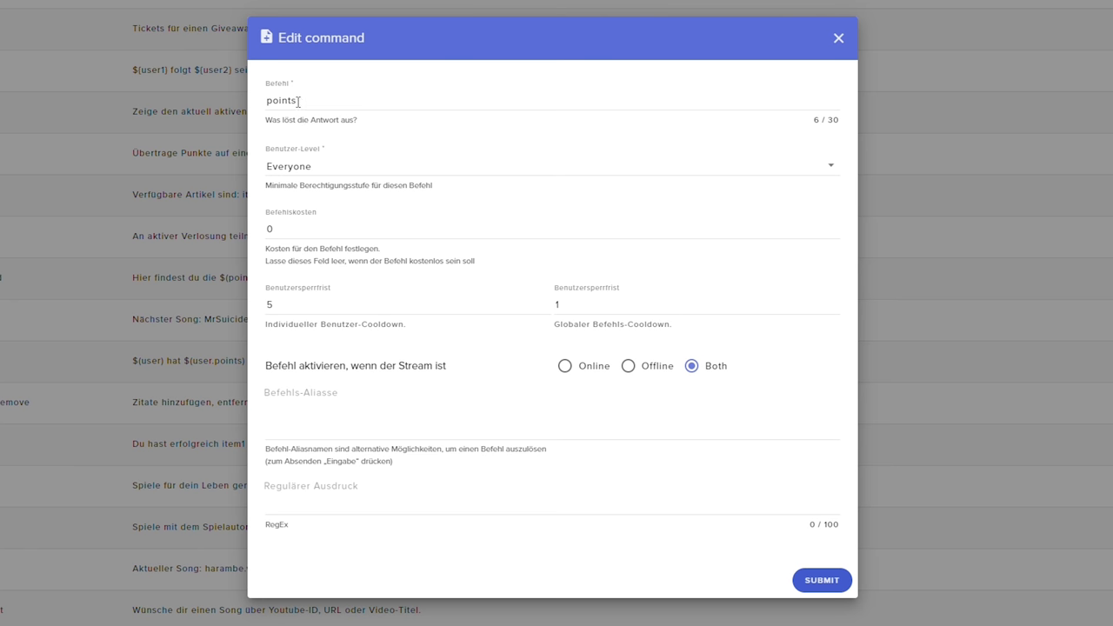
left_click_drag(298, 101, 267, 103)
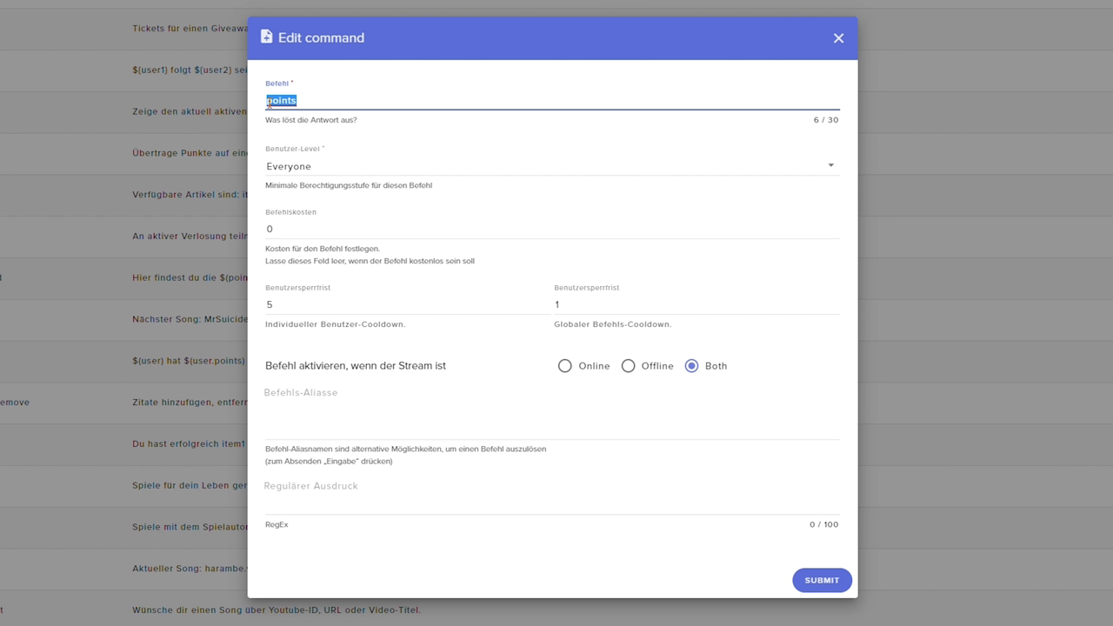
type("Bananas")
left_click(304, 170)
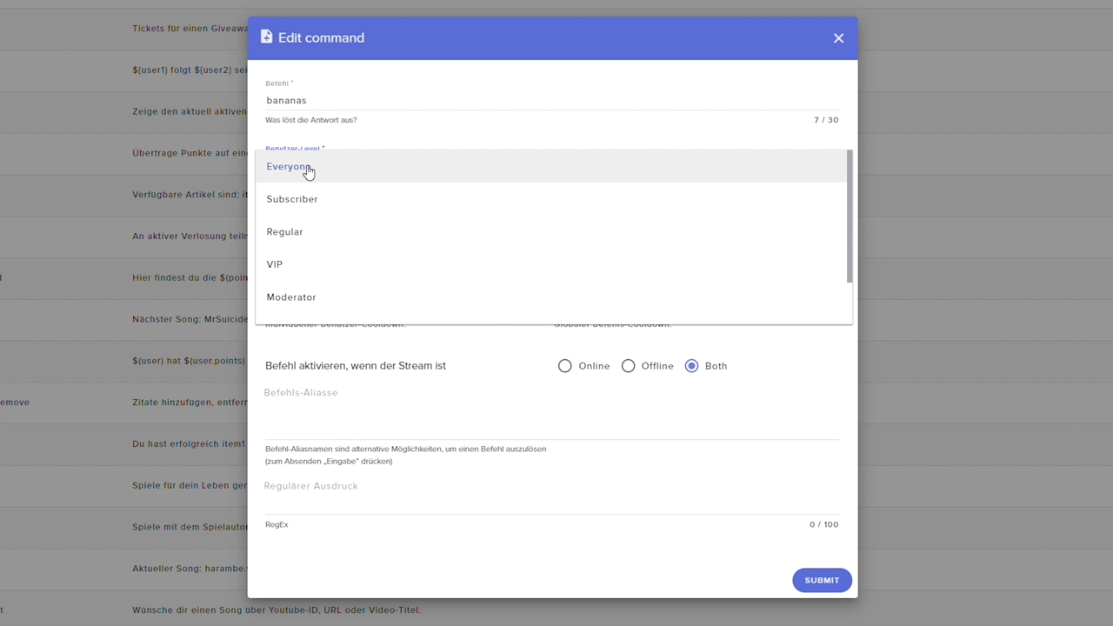
left_click(308, 171)
Step: Set the command's global cooldown to 0, choose Both for the stream status, and submit the command
left_click(293, 227)
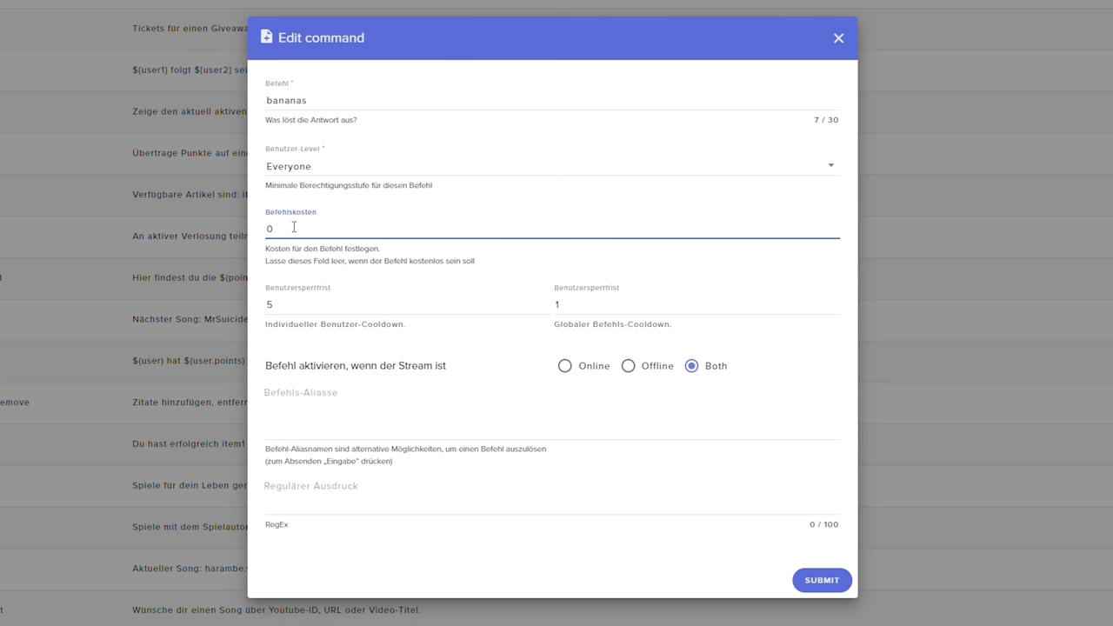
left_click(278, 306)
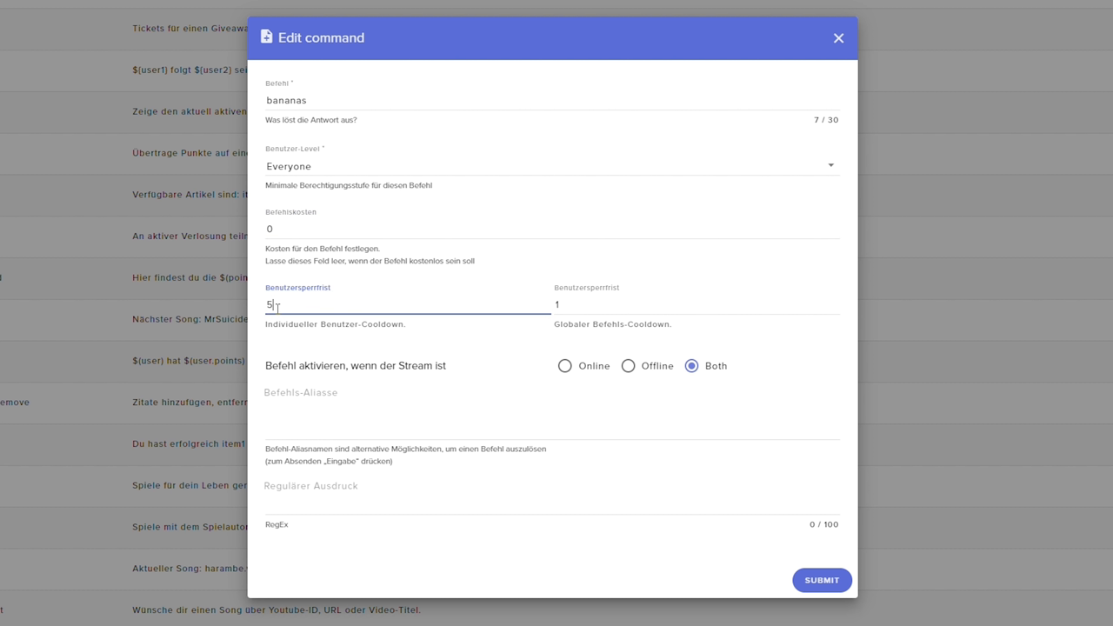
left_click(564, 304)
left_click_drag(564, 303, 556, 306)
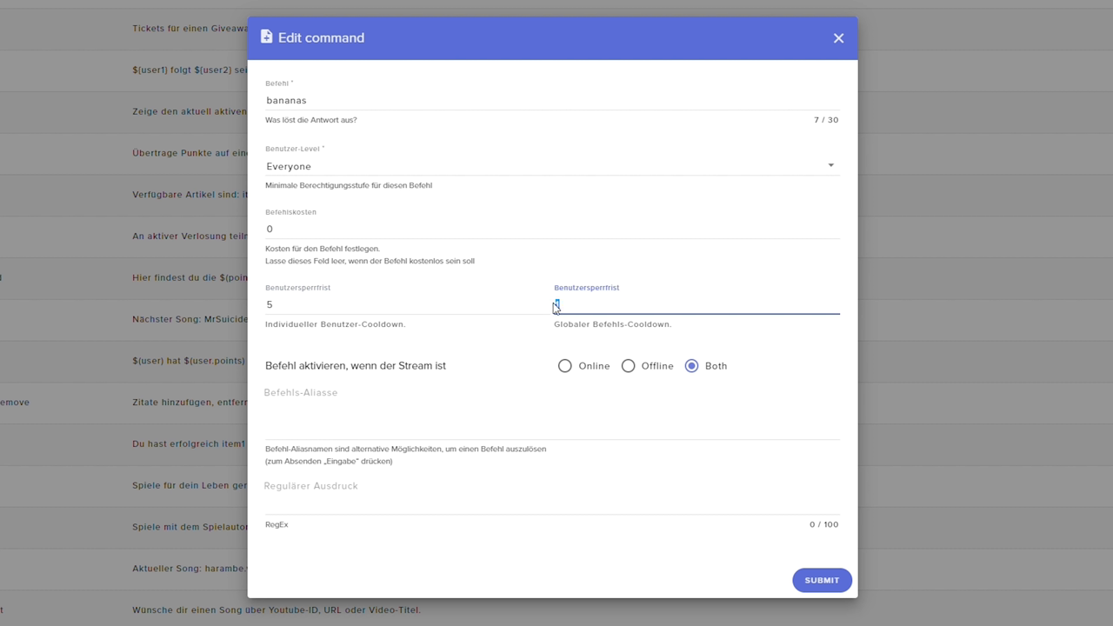
type("0")
left_click(279, 306)
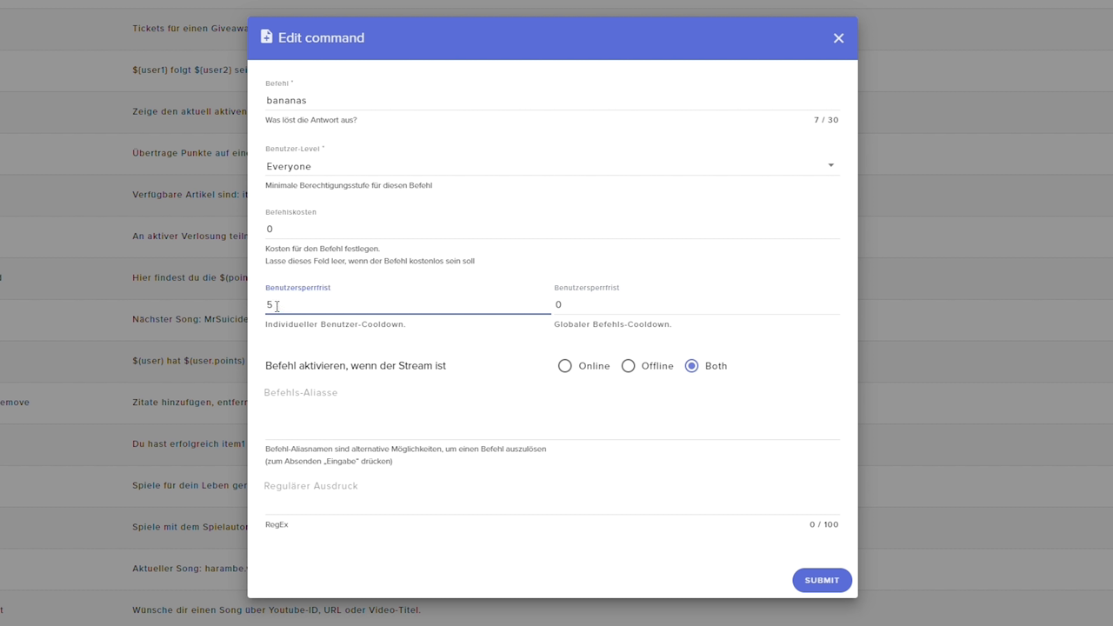
double_click(271, 306)
left_click(318, 304)
left_click(692, 368)
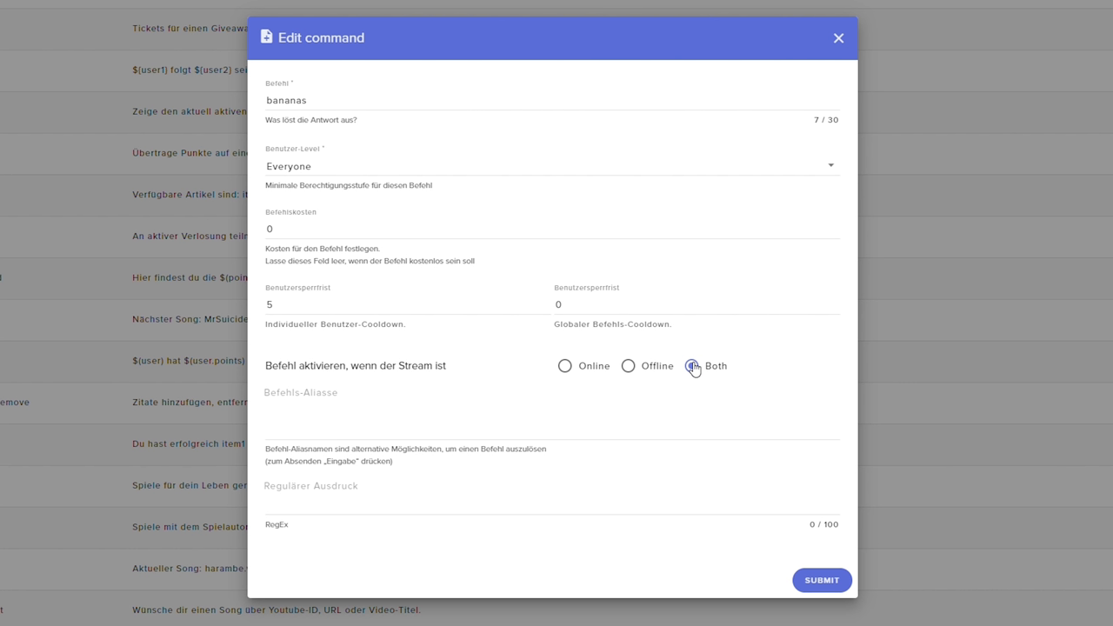
left_click(820, 581)
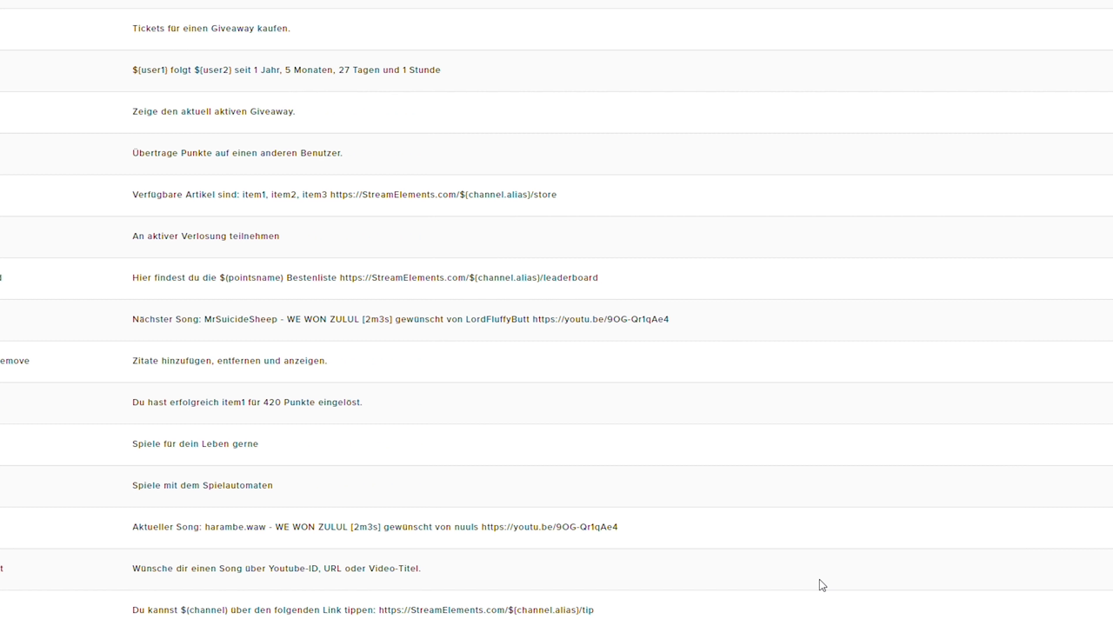
Step: Switch to the Twitch chat window and send !bananas to test the command
key("alt+Tab")
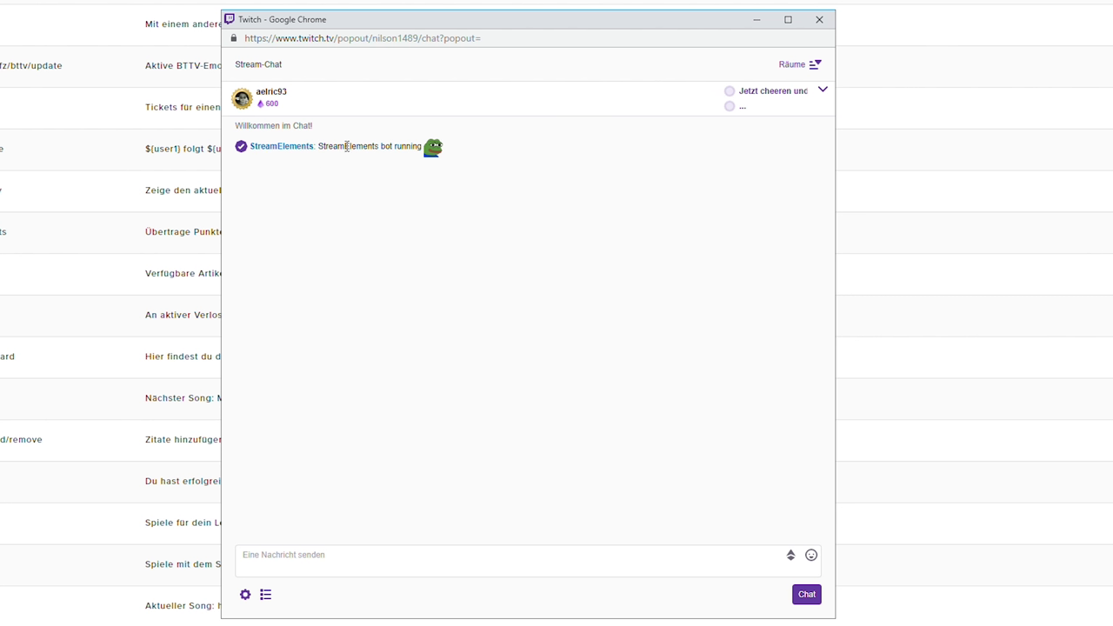
left_click(346, 554)
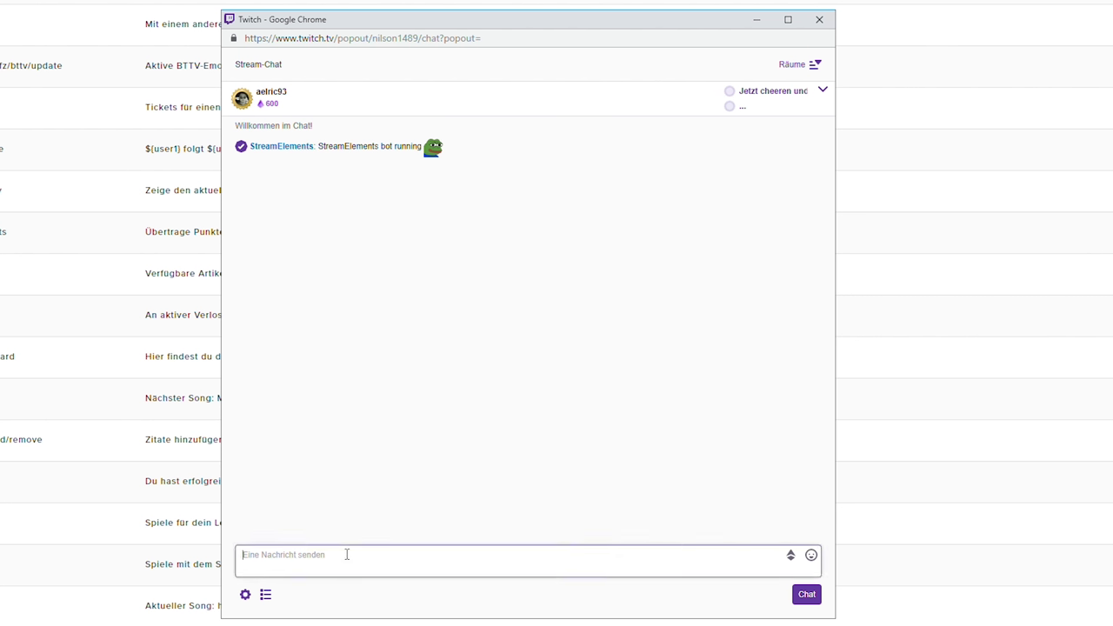
type("!bananas")
key("Return")
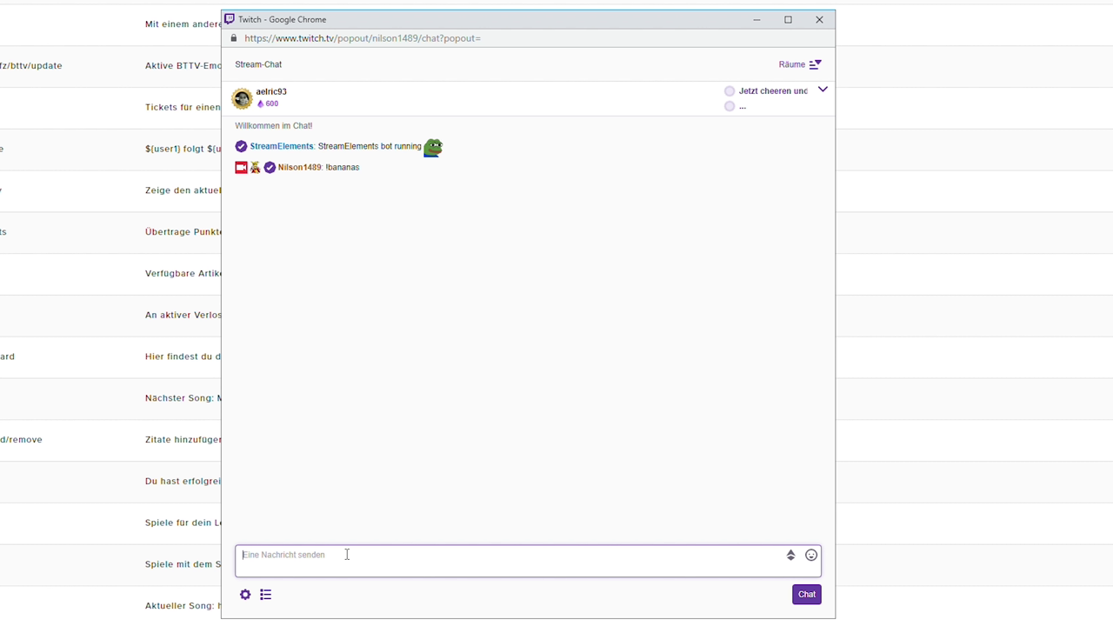